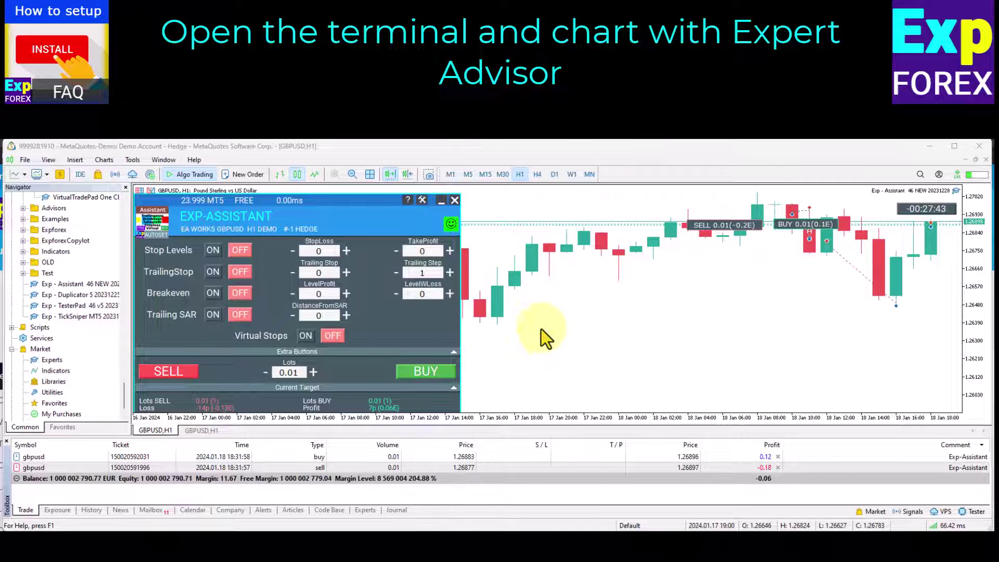
# Save a picture of the active workspace, with posting the image online turned off
pyautogui.click(429, 177)
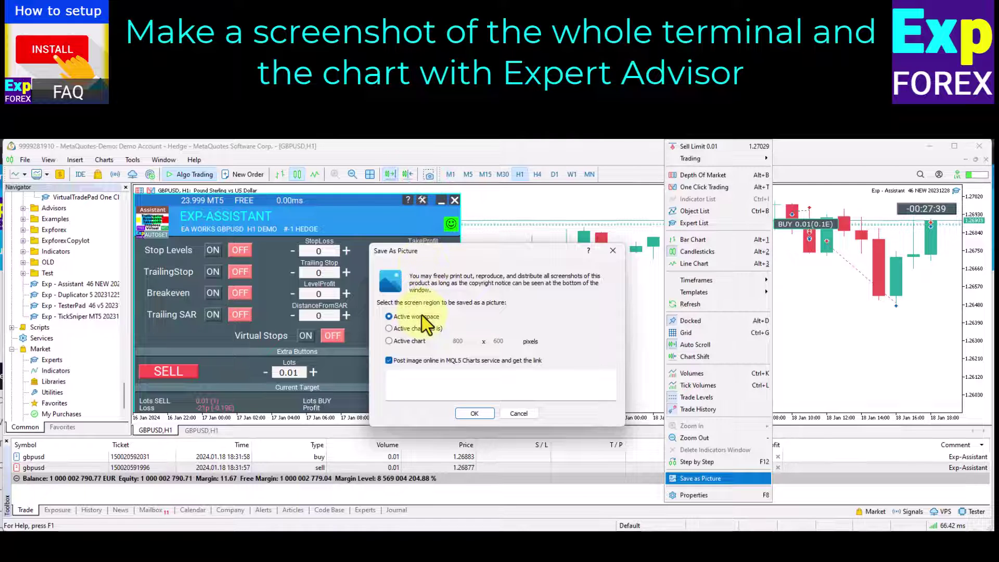
pyautogui.click(421, 363)
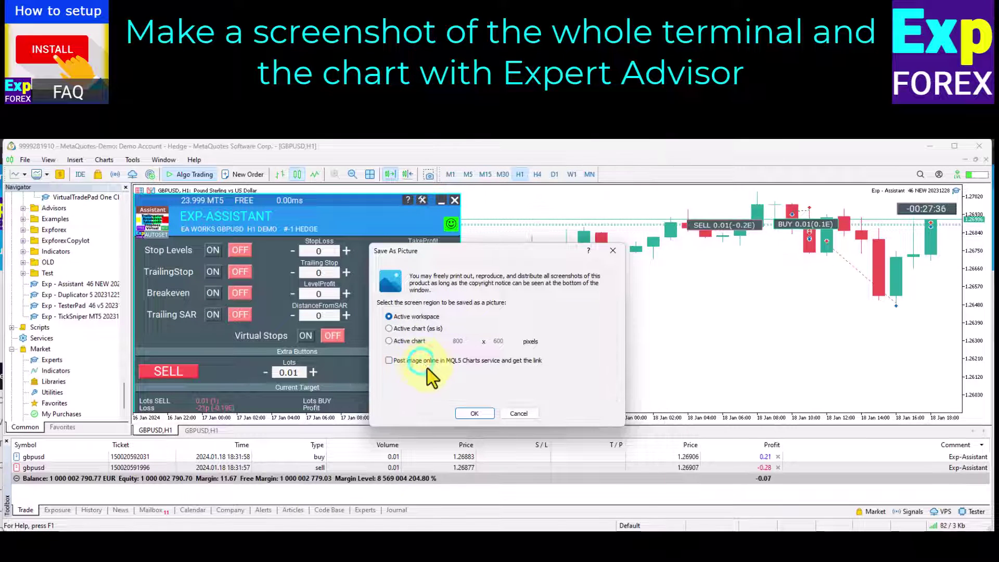
pyautogui.click(474, 413)
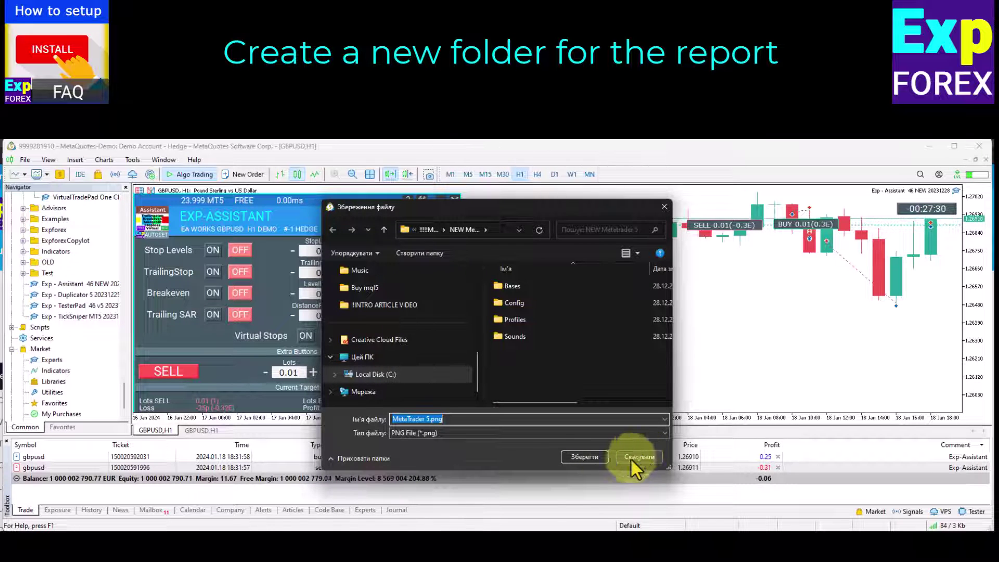
# Create a new BuyReport folder and save the screenshot into it
pyautogui.rightClick(530, 366)
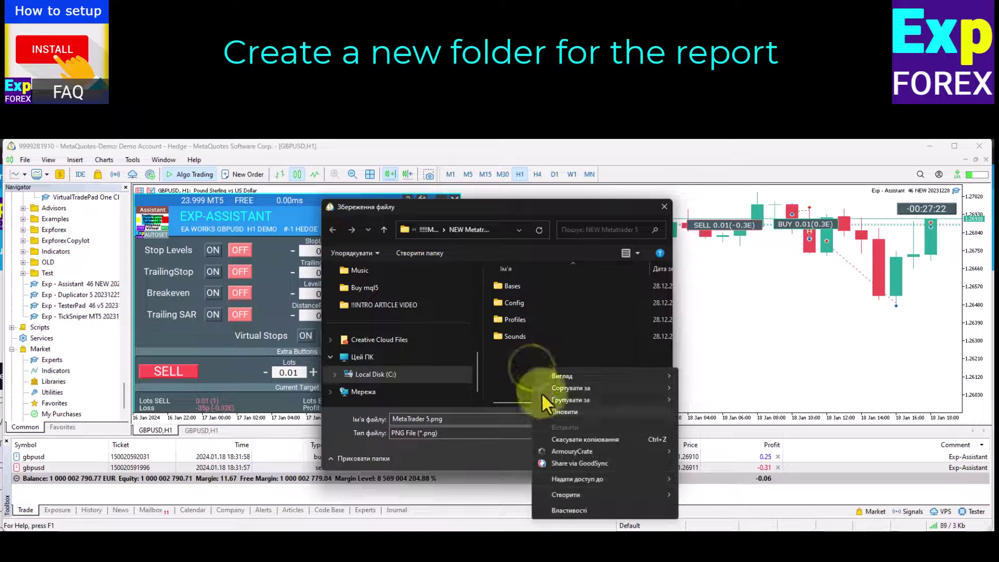
pyautogui.click(582, 493)
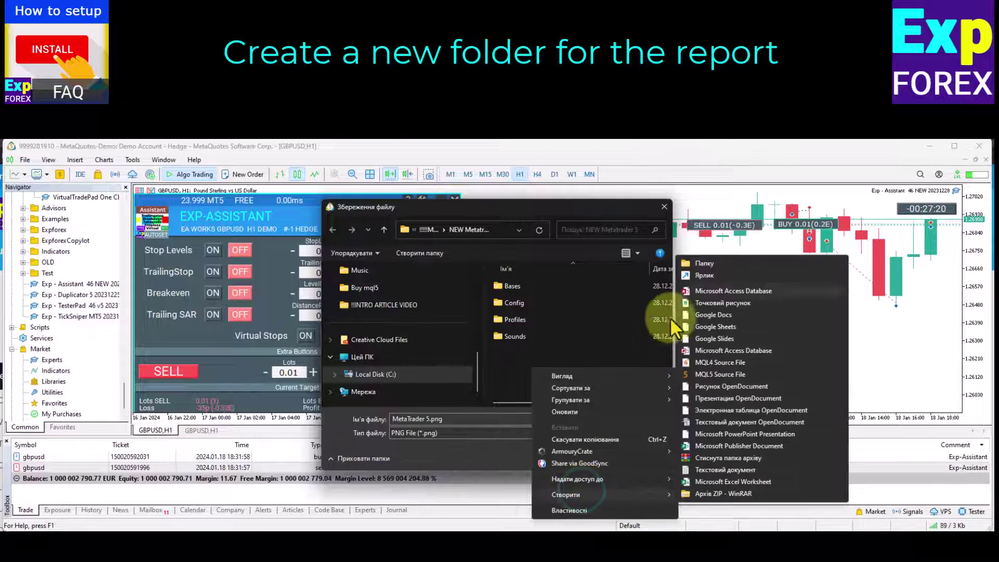
pyautogui.click(703, 263)
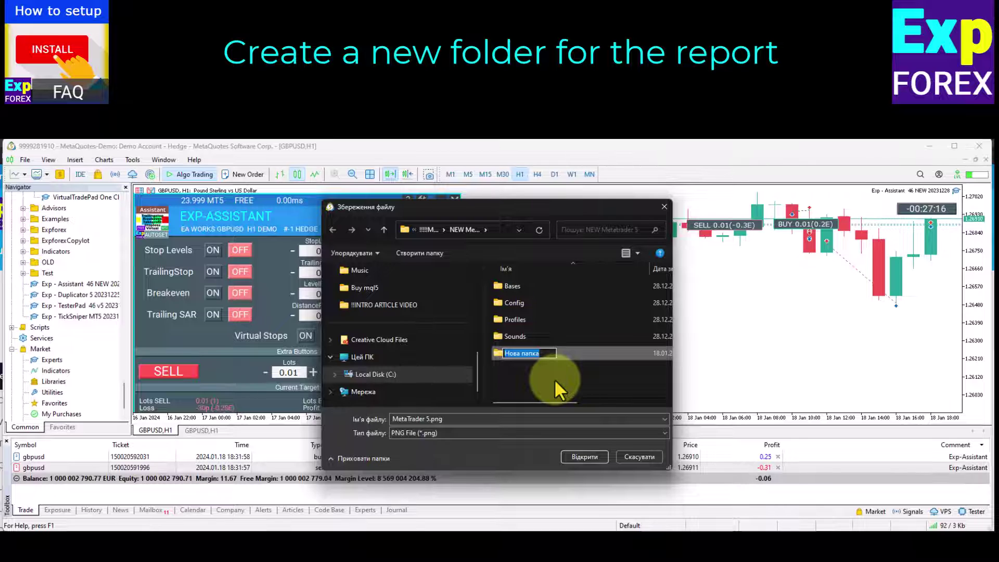
pyautogui.write('BuyRepo')
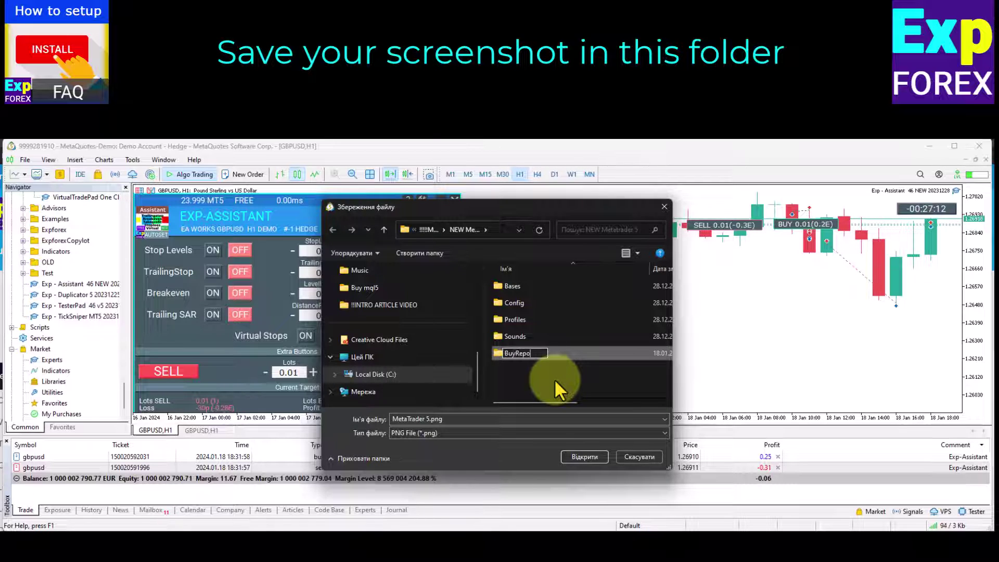
pyautogui.press('Return')
pyautogui.press('Return')
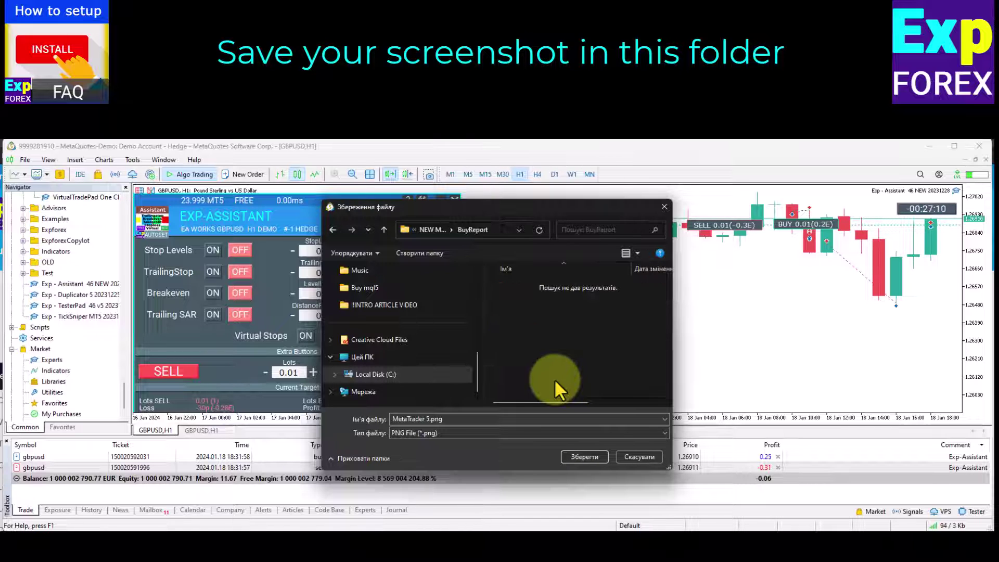
pyautogui.click(575, 457)
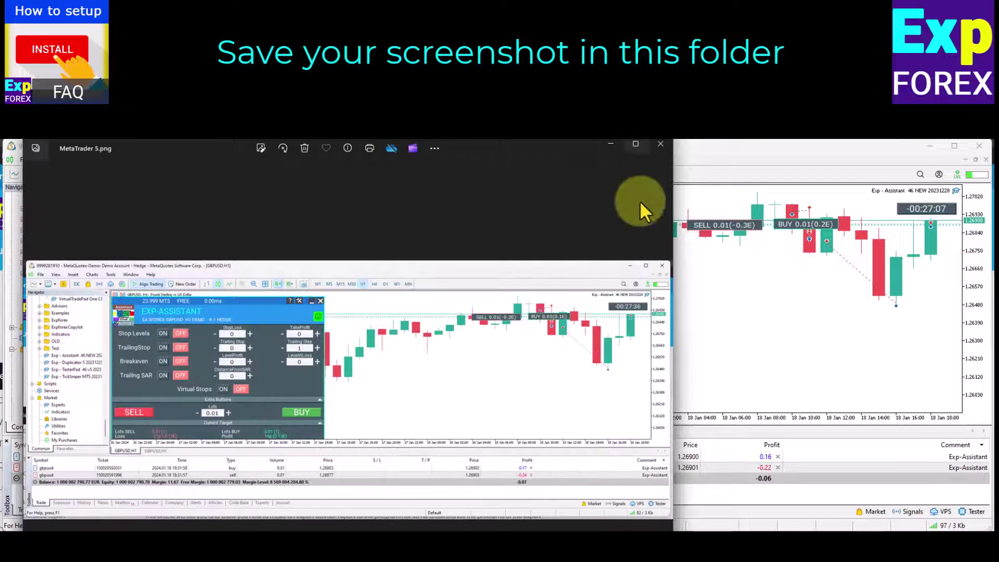
# Close the screenshot preview, then save the Exp-Assistant inputs as SetF.set inside BuyReport
pyautogui.click(660, 143)
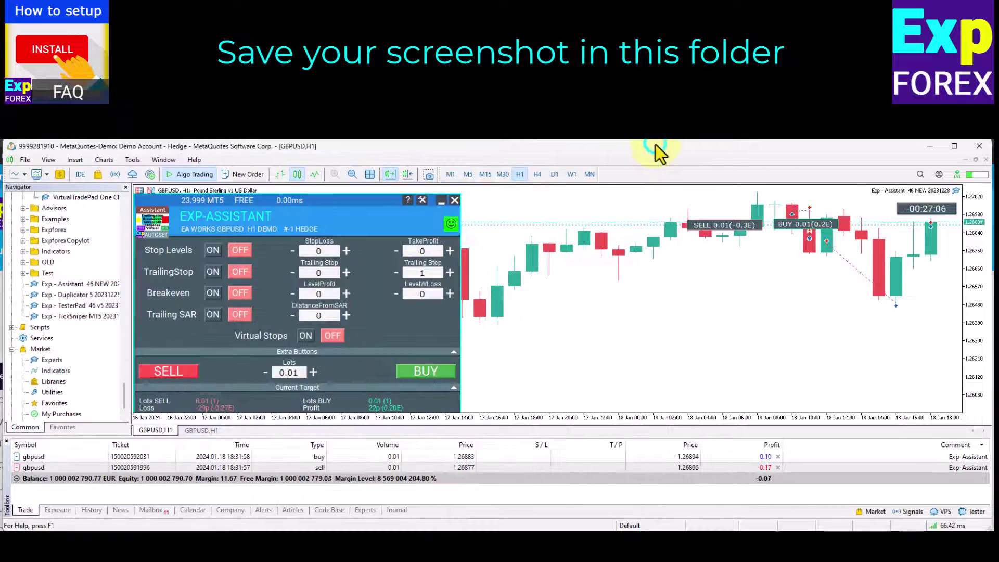
pyautogui.click(573, 302)
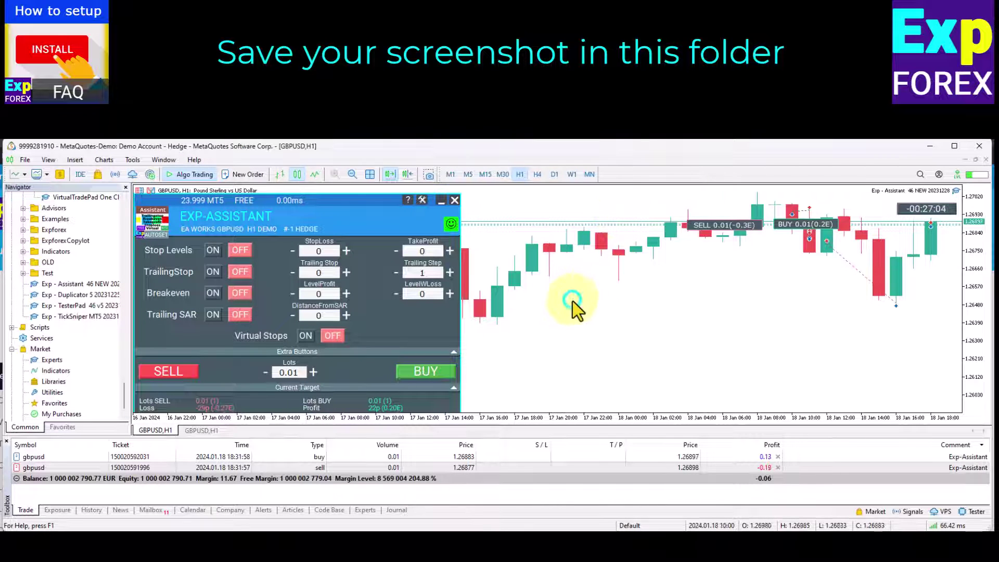
pyautogui.click(956, 191)
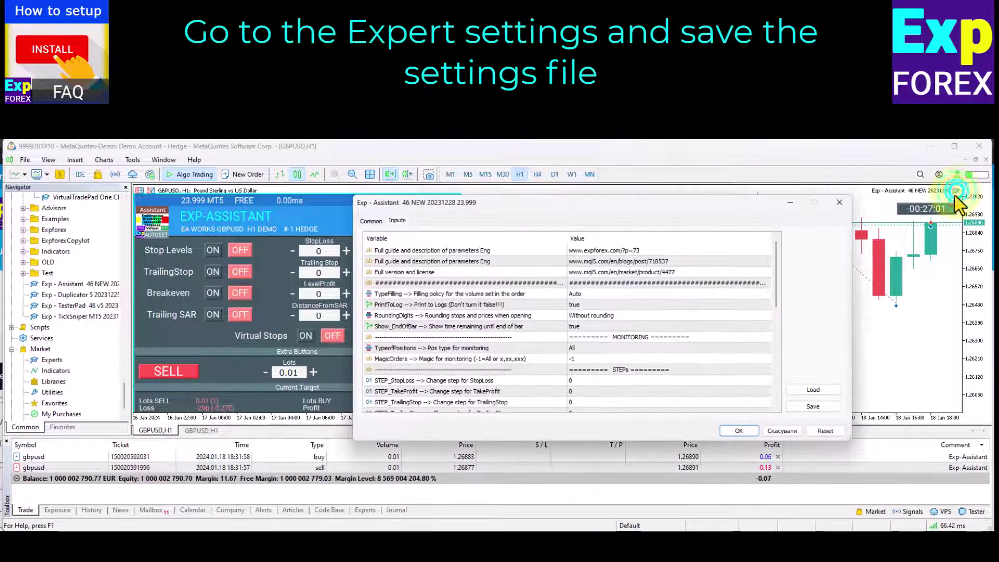
pyautogui.click(825, 409)
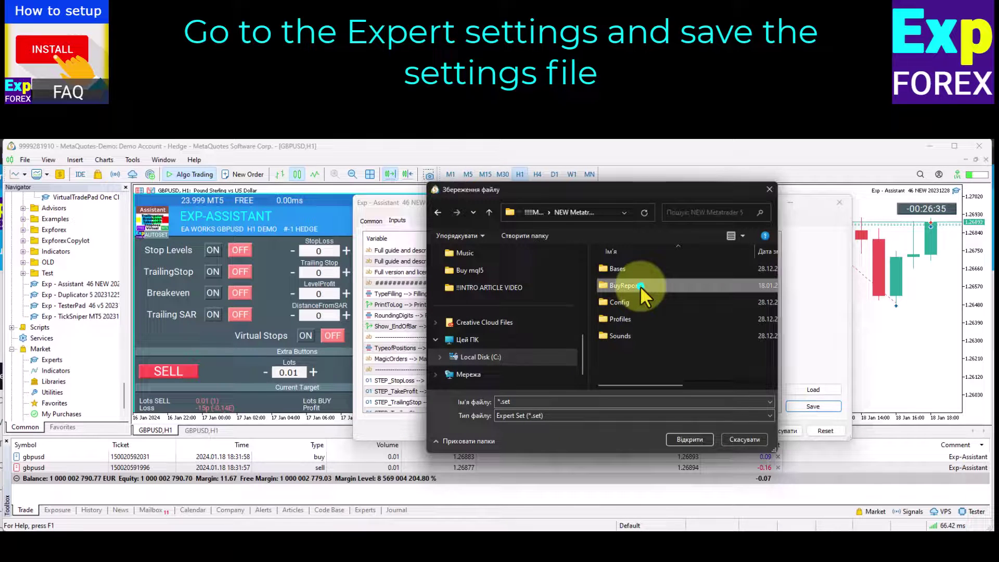
pyautogui.doubleClick(640, 287)
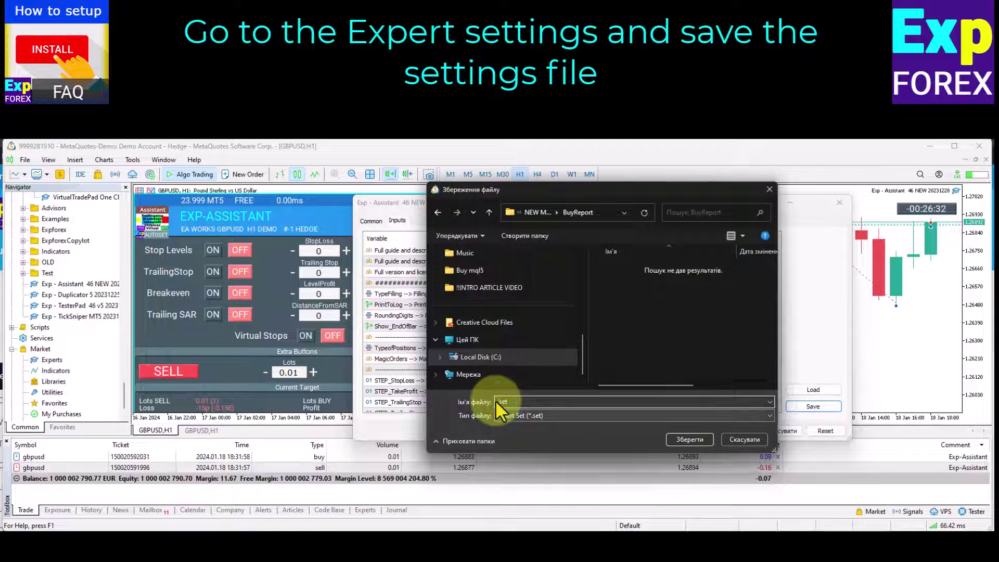
pyautogui.write('etFile')
pyautogui.click(677, 441)
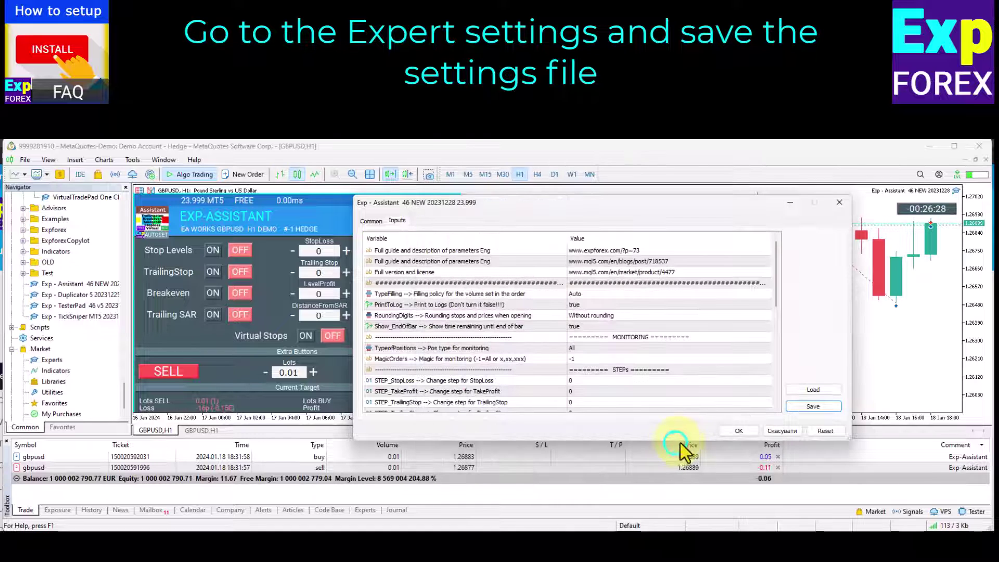
pyautogui.click(735, 430)
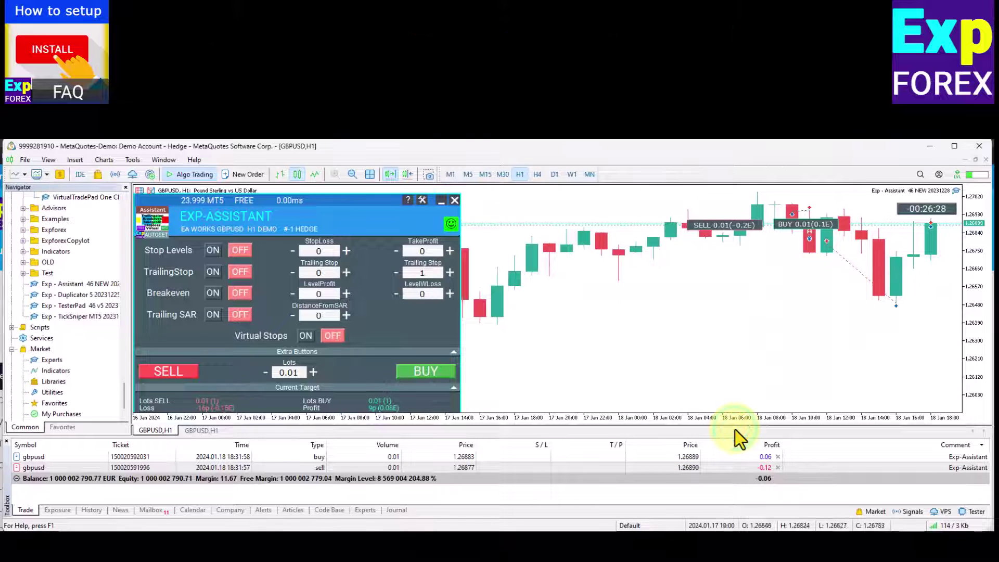
# Show the complete account history (All History) in the Toolbox History tab
pyautogui.click(91, 509)
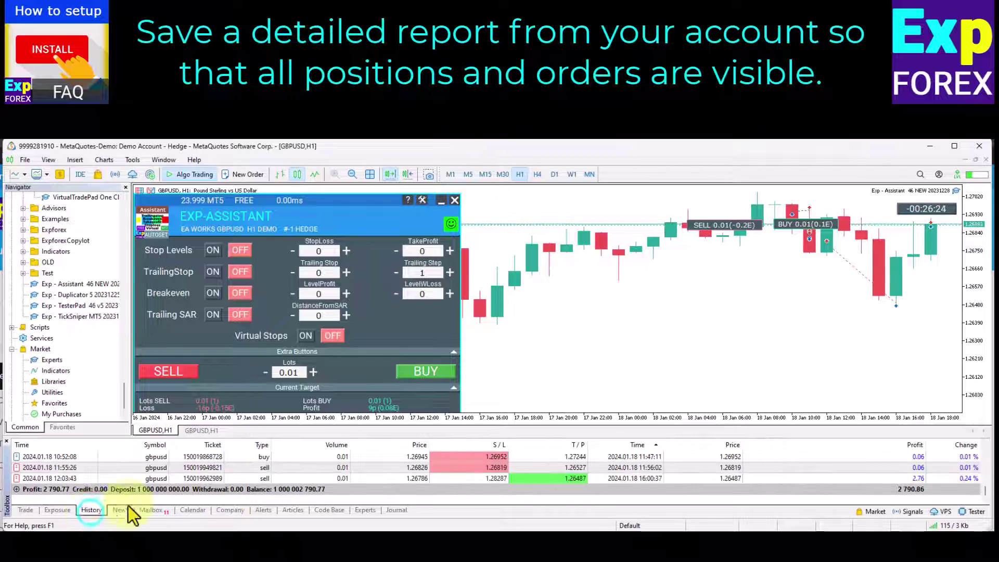
pyautogui.rightClick(386, 452)
pyautogui.rightClick(381, 459)
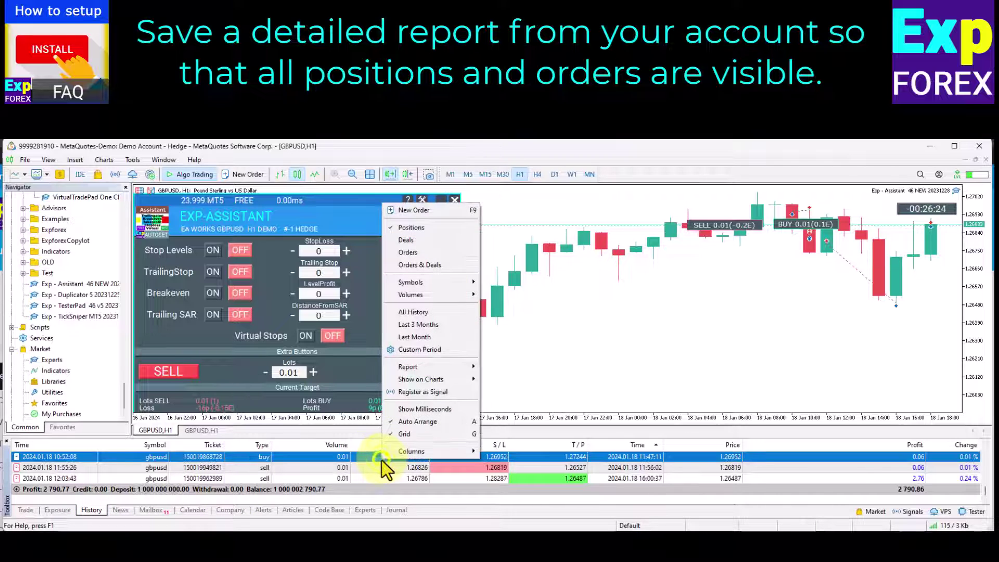
pyautogui.click(455, 311)
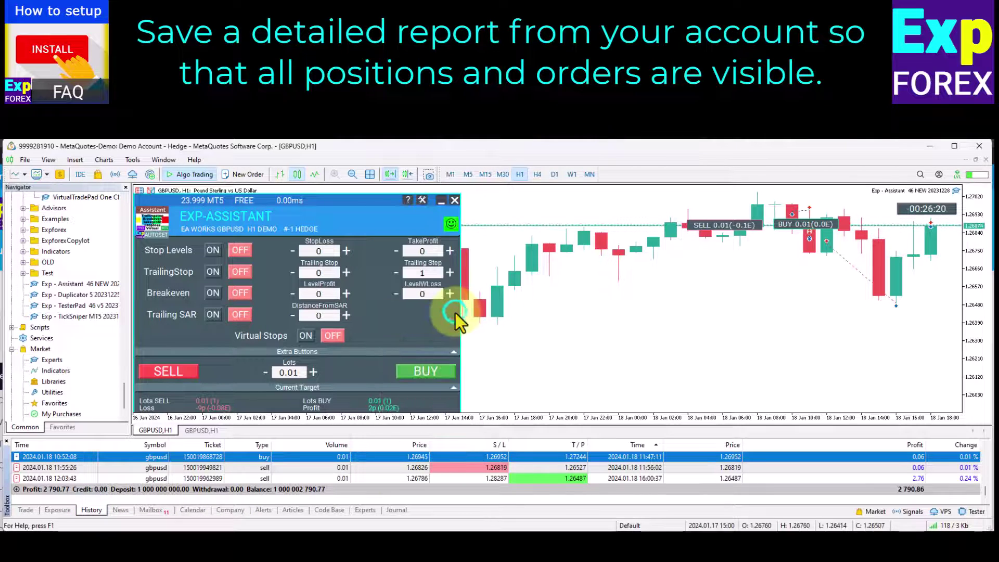
# Export the history as an HTML report into BuyReport and close the browser report
pyautogui.rightClick(383, 454)
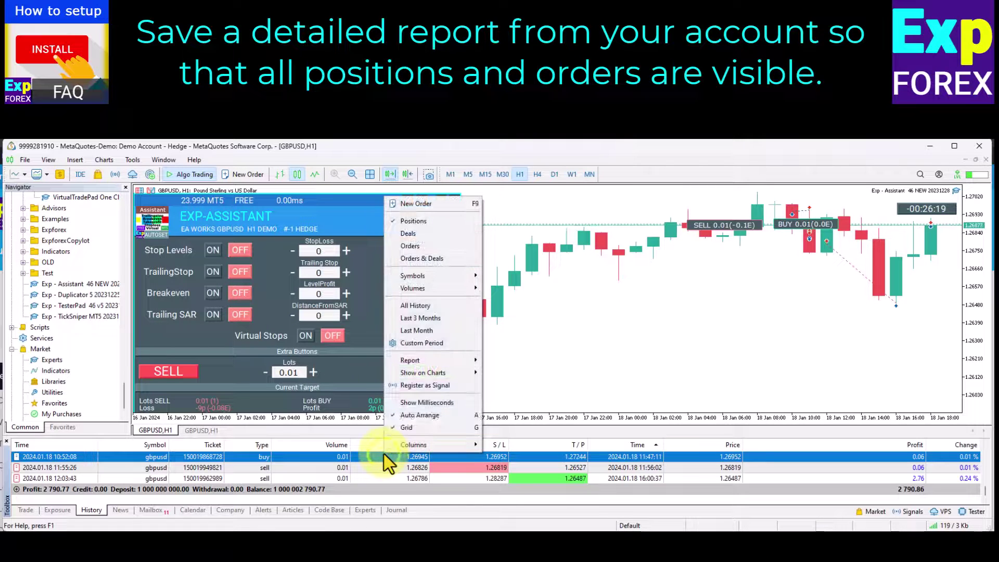
pyautogui.click(459, 360)
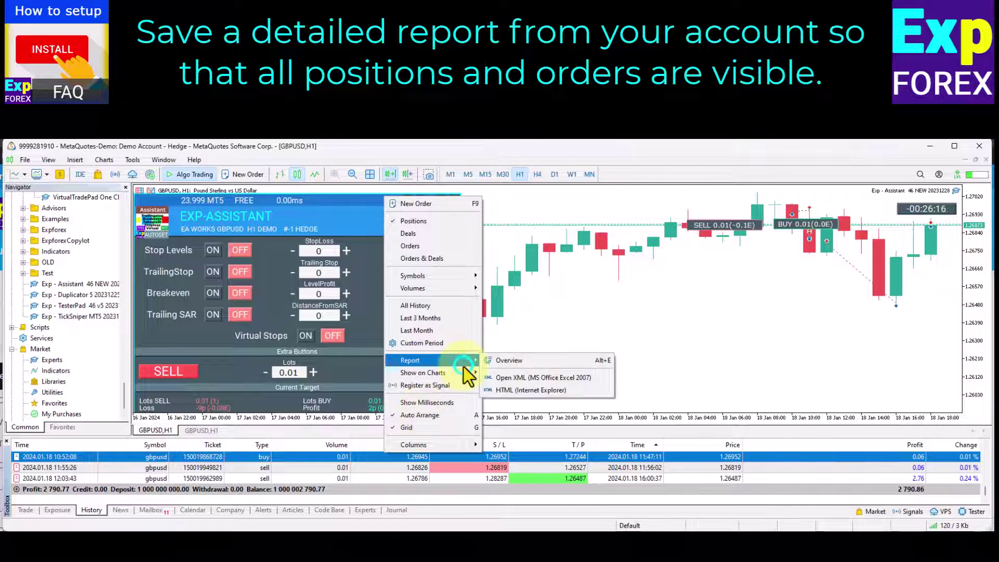
pyautogui.click(545, 390)
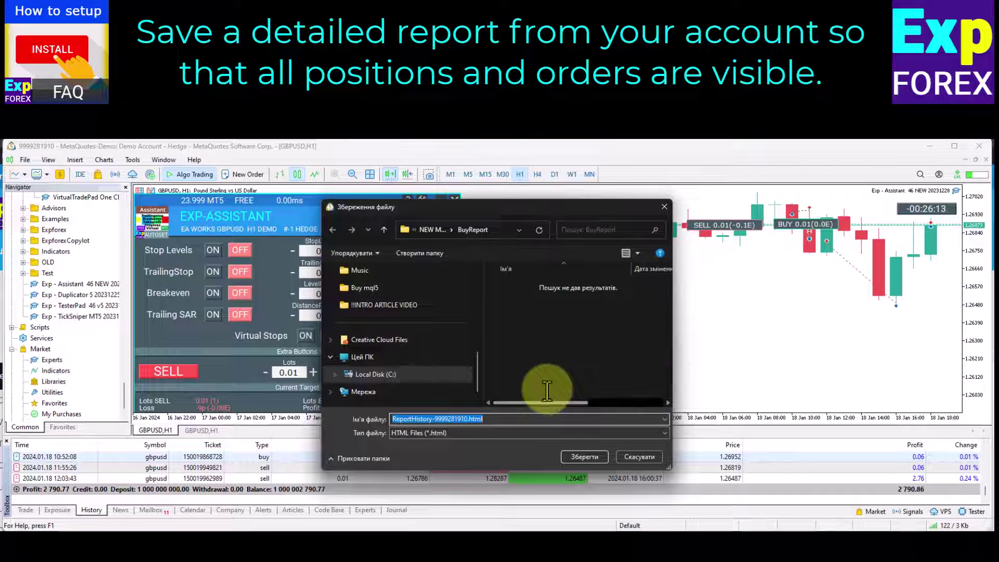
pyautogui.click(593, 456)
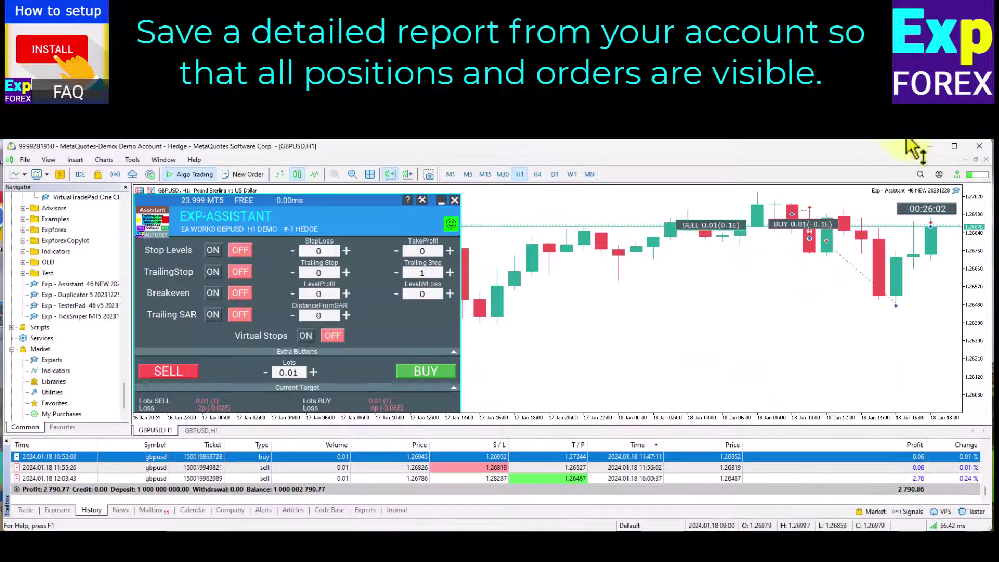
pyautogui.click(552, 338)
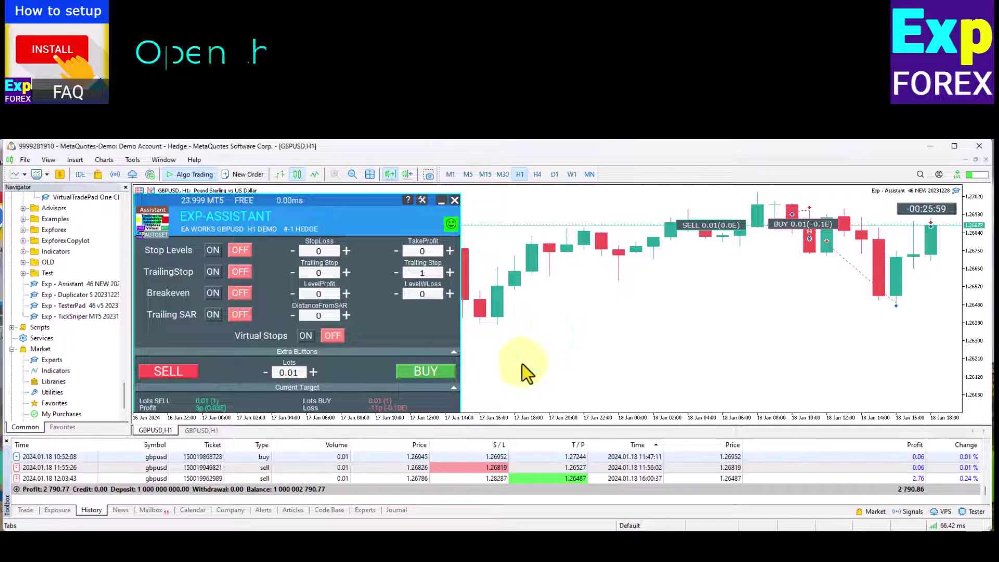
# Open the MQL5 Logs folder from a log line on the Toolbox Experts tab
pyautogui.click(364, 510)
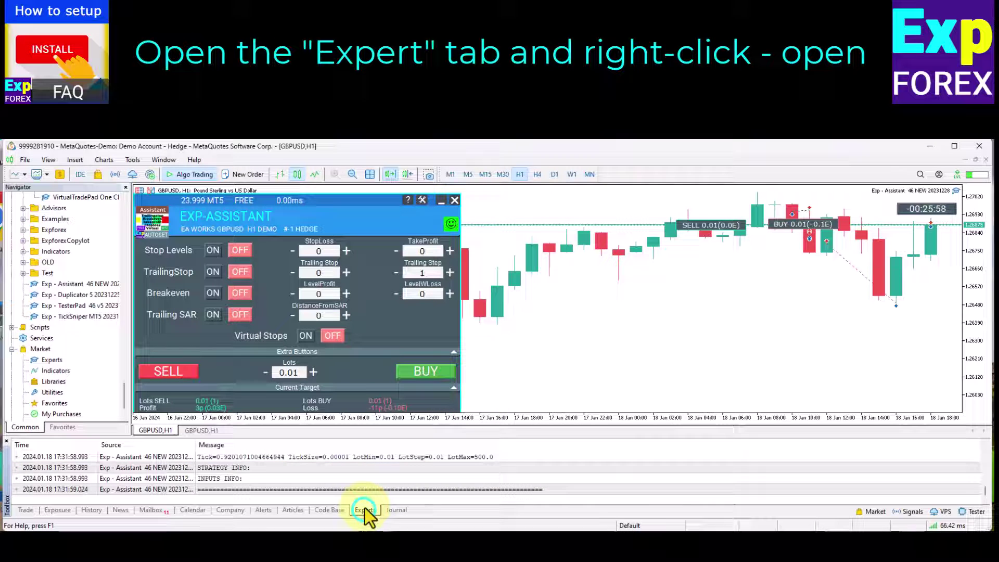
pyautogui.rightClick(378, 479)
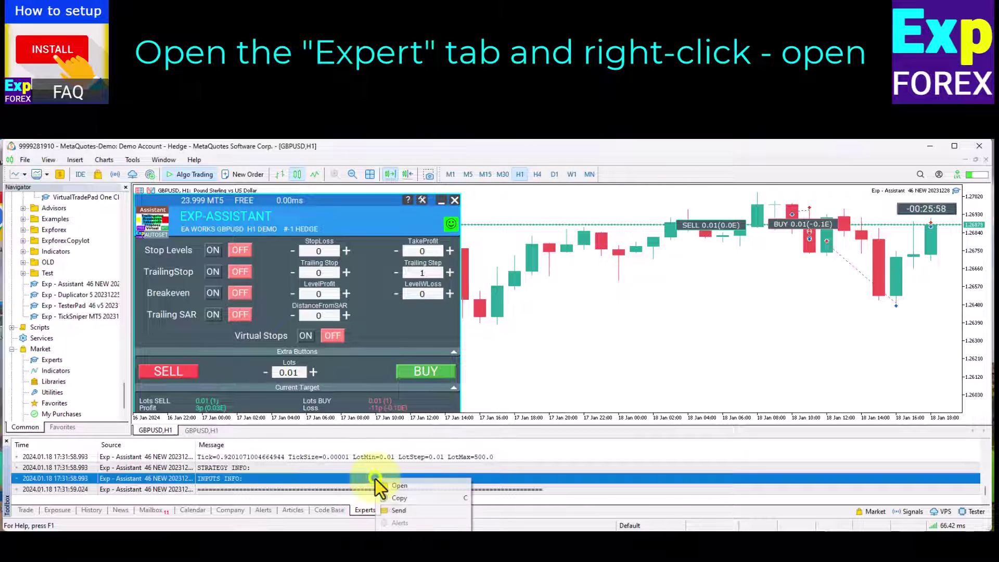
pyautogui.rightClick(430, 461)
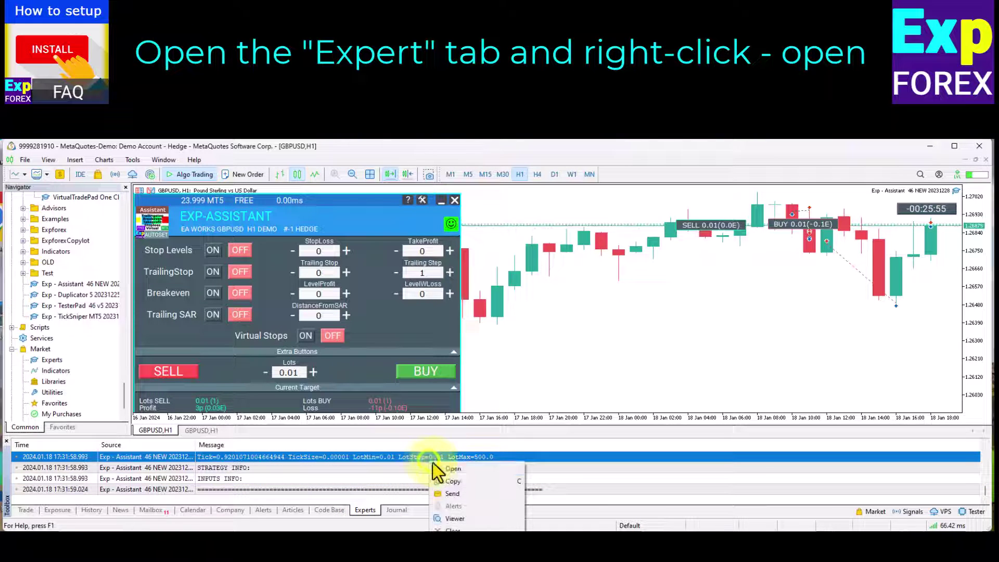
pyautogui.click(485, 469)
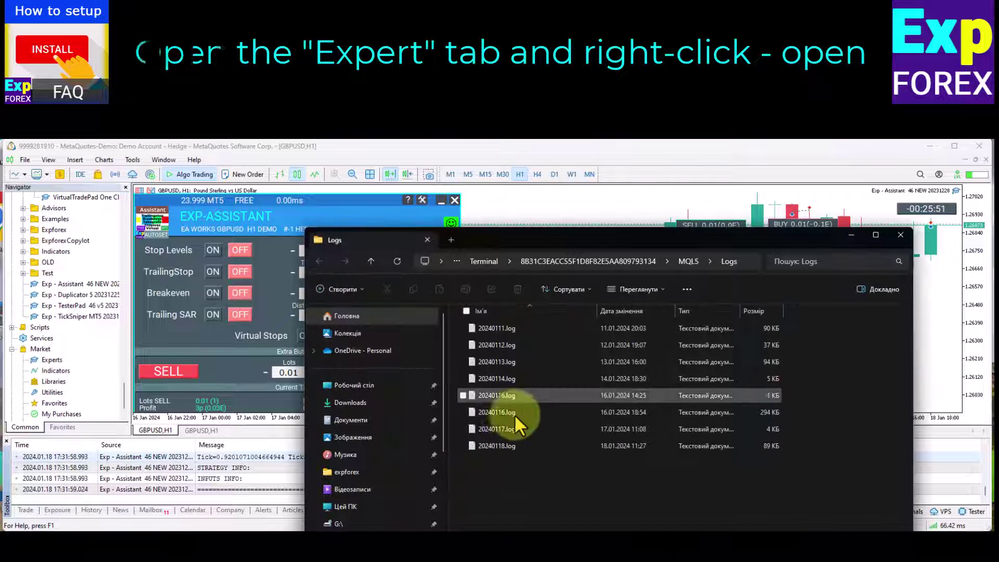
# Copy the 20240116, 20240117 and 20240118 EA log files, then open the BuyReport folder
pyautogui.click(508, 445)
pyautogui.keyDown('ctrl'); pyautogui.click(513, 428); pyautogui.keyUp('ctrl')
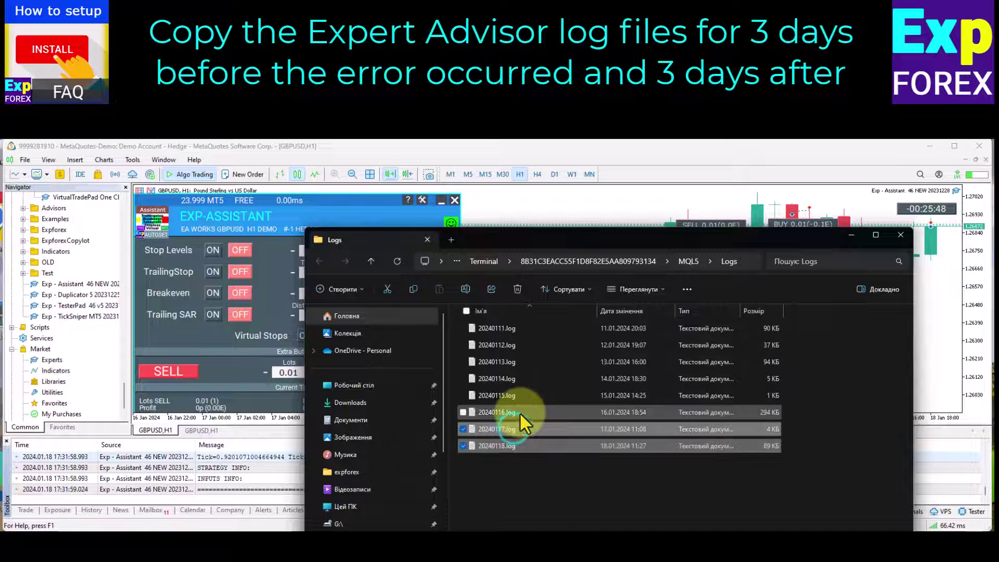
pyautogui.keyDown('ctrl'); pyautogui.click(519, 412); pyautogui.keyUp('ctrl')
pyautogui.rightClick(521, 412)
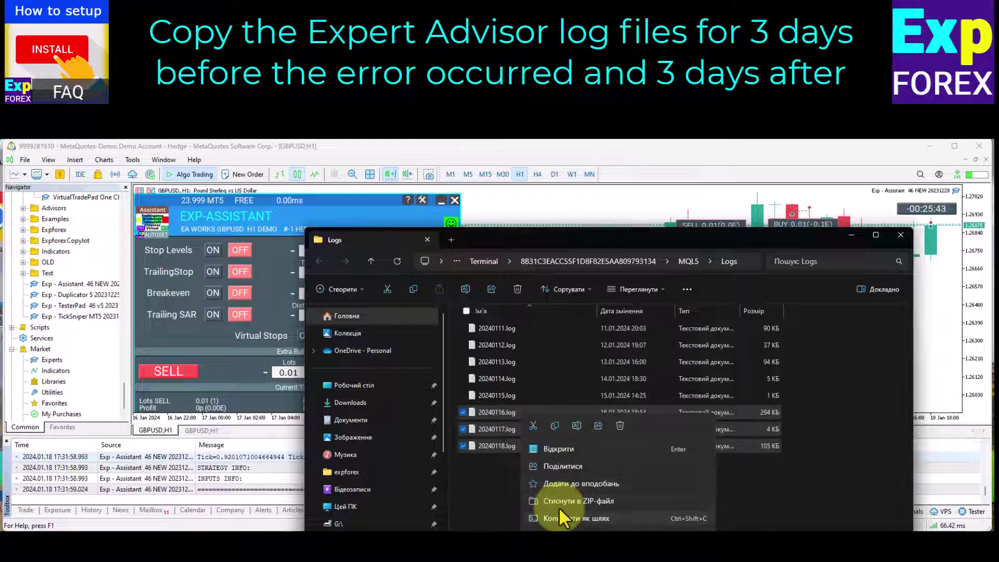
pyautogui.click(554, 423)
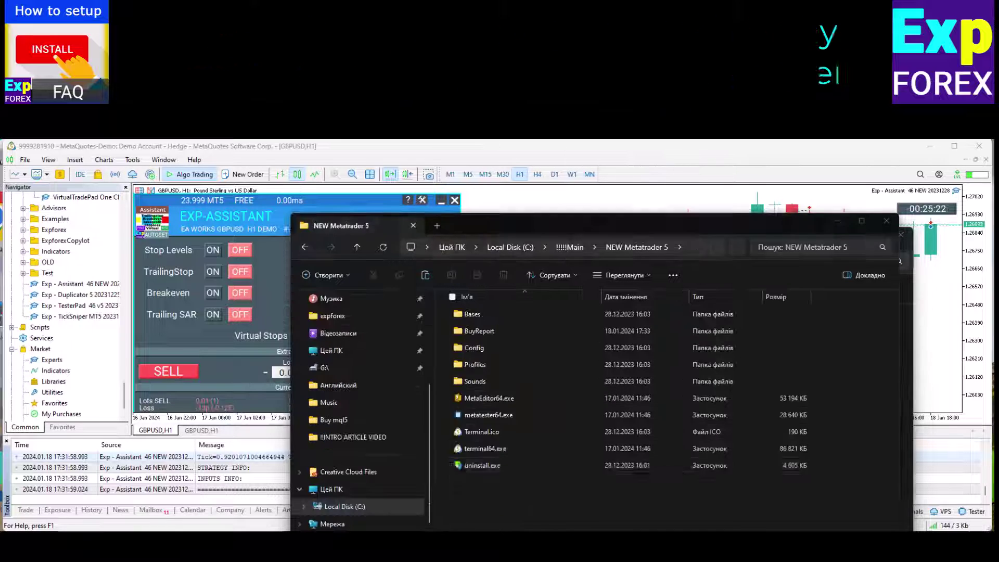
pyautogui.doubleClick(495, 332)
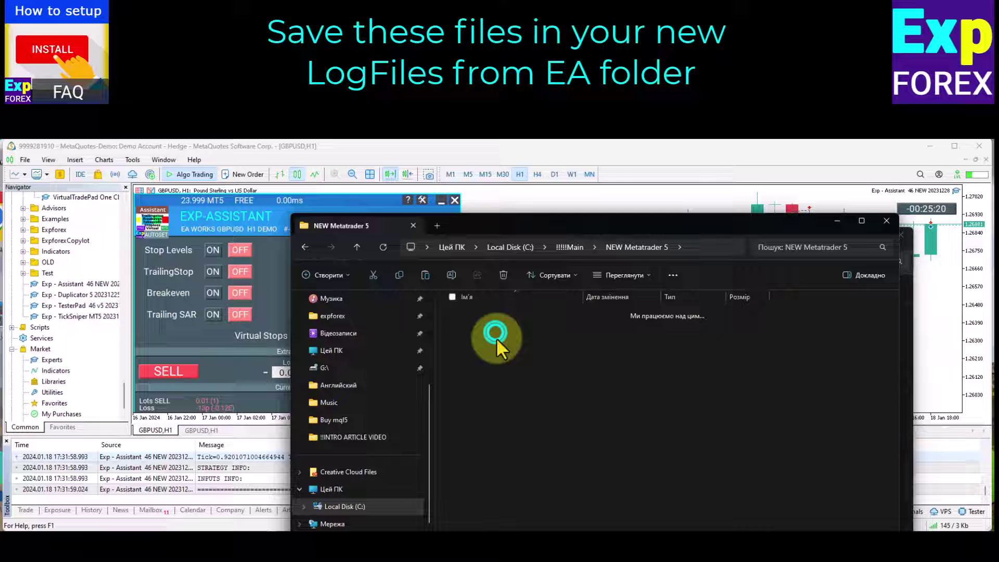
# Create a 'log from ea' folder in BuyReport and paste the three EA logs into it
pyautogui.rightClick(516, 416)
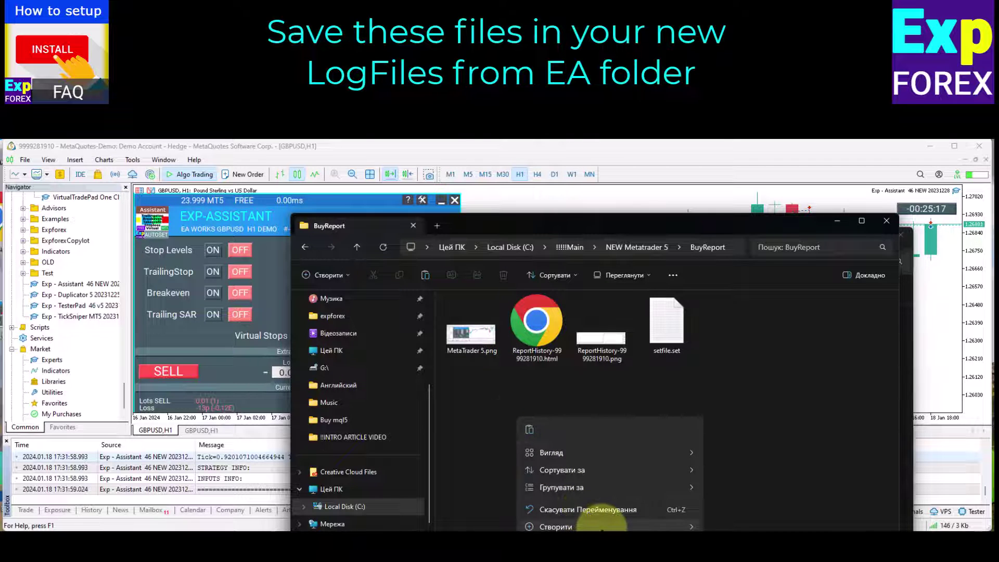
pyautogui.click(601, 527)
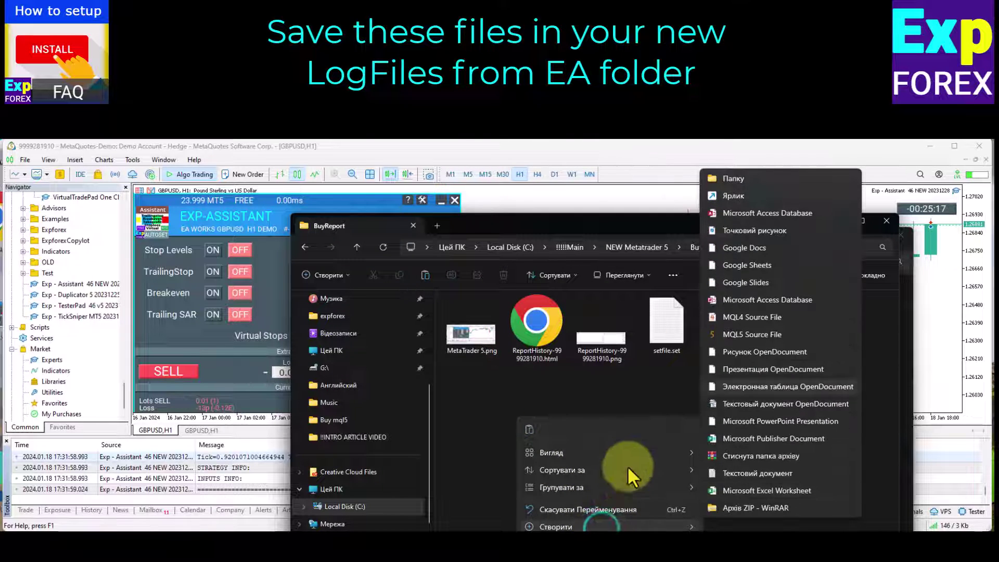
pyautogui.click(748, 182)
pyautogui.write('lof g')
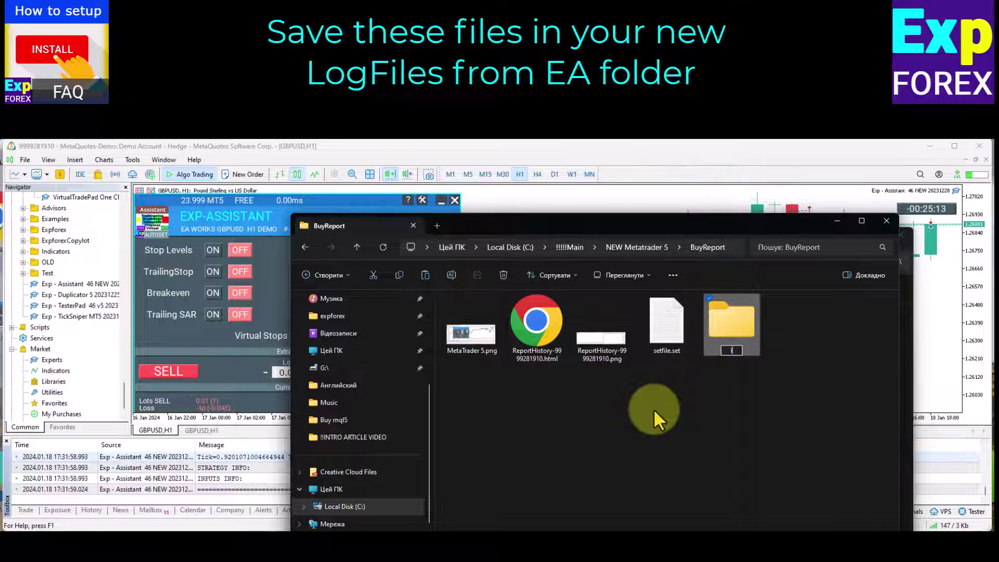
pyautogui.press('BackSpace')
pyautogui.press('BackSpace')
pyautogui.press('BackSpace')
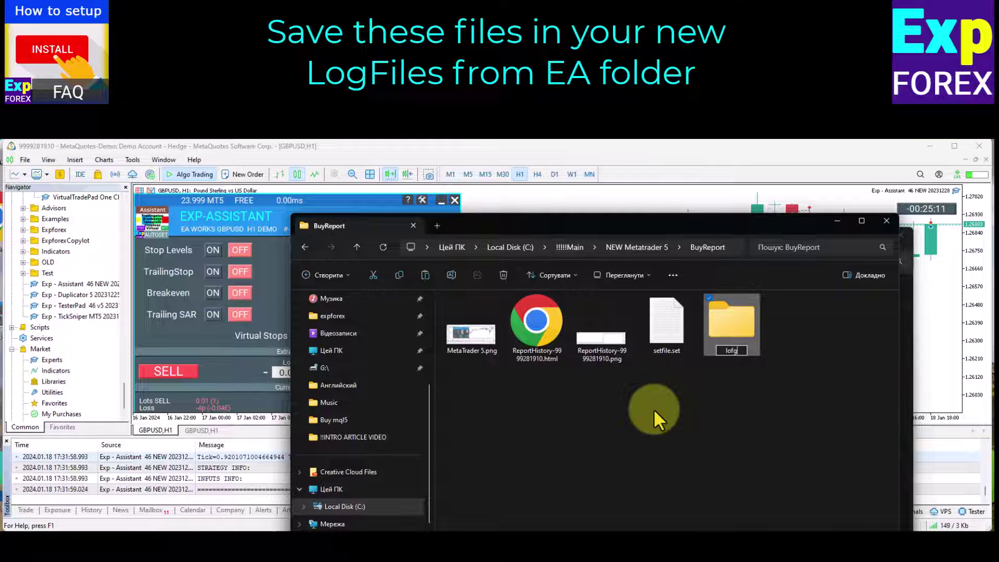
pyautogui.write('g from ea')
pyautogui.press('Return')
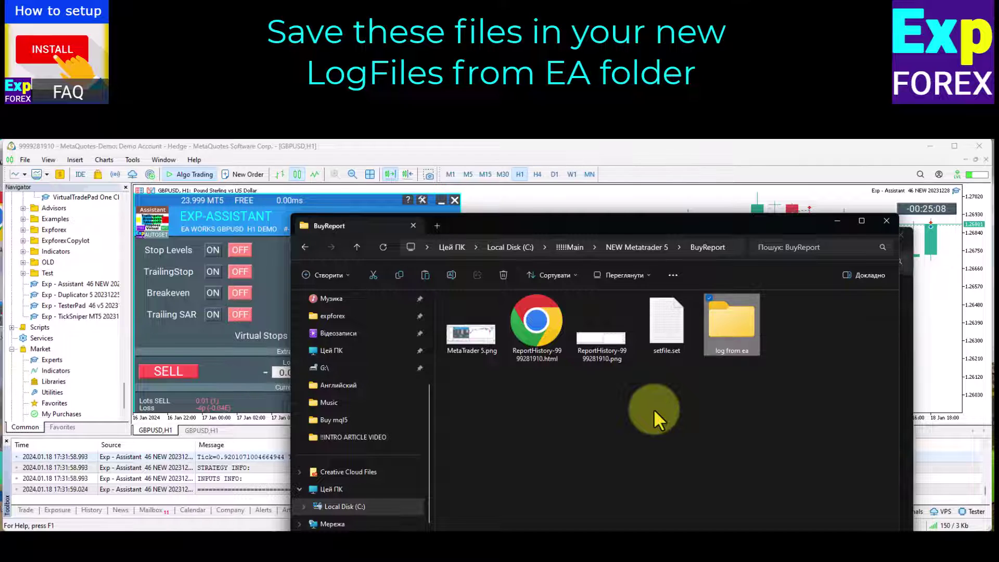
pyautogui.press('Return')
pyautogui.hotkey('ctrl', 'v')
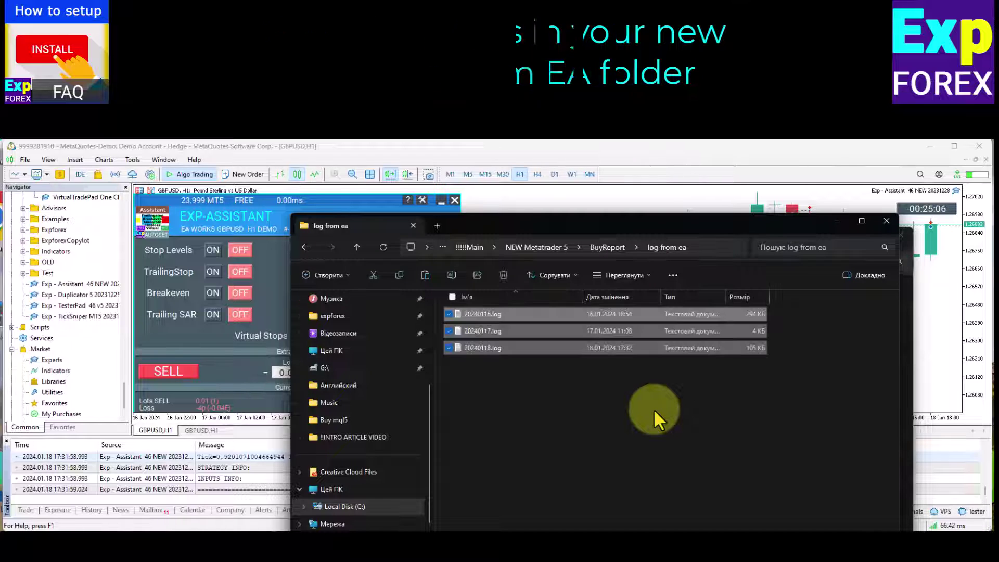
pyautogui.click(605, 406)
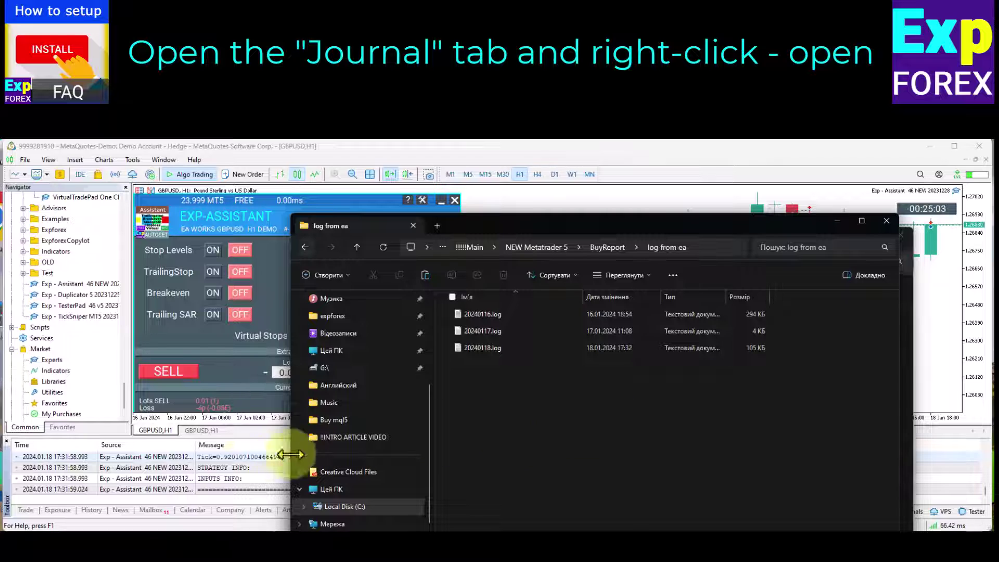
# Open the terminal's log files folder from the MetaTrader Journal tab
pyautogui.click(245, 459)
pyautogui.click(387, 510)
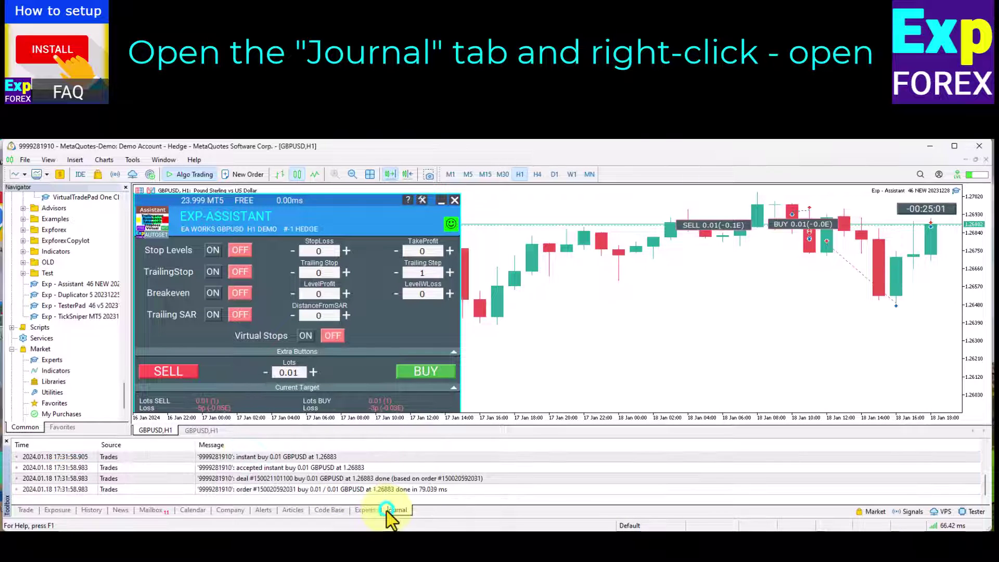
pyautogui.rightClick(382, 466)
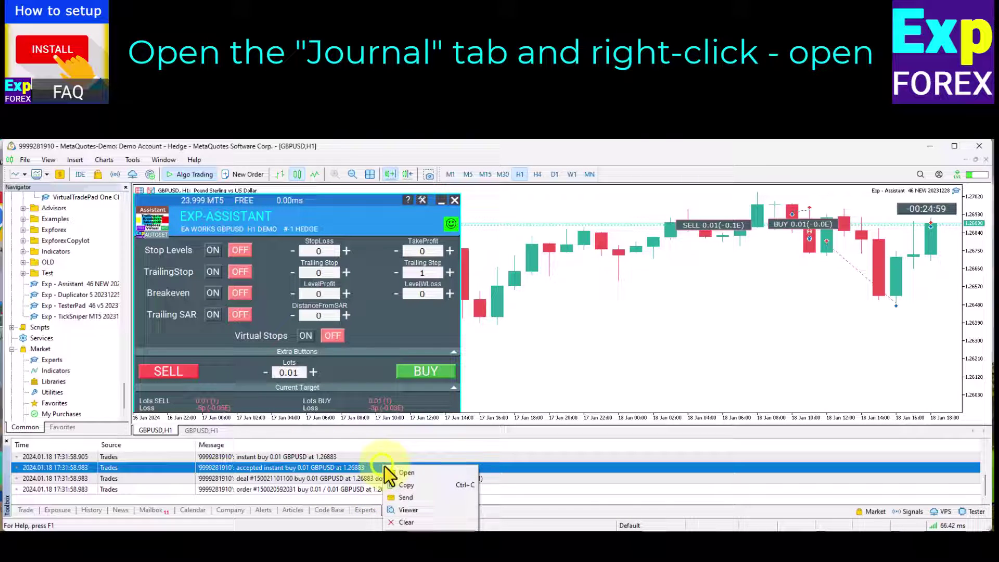
pyautogui.click(435, 475)
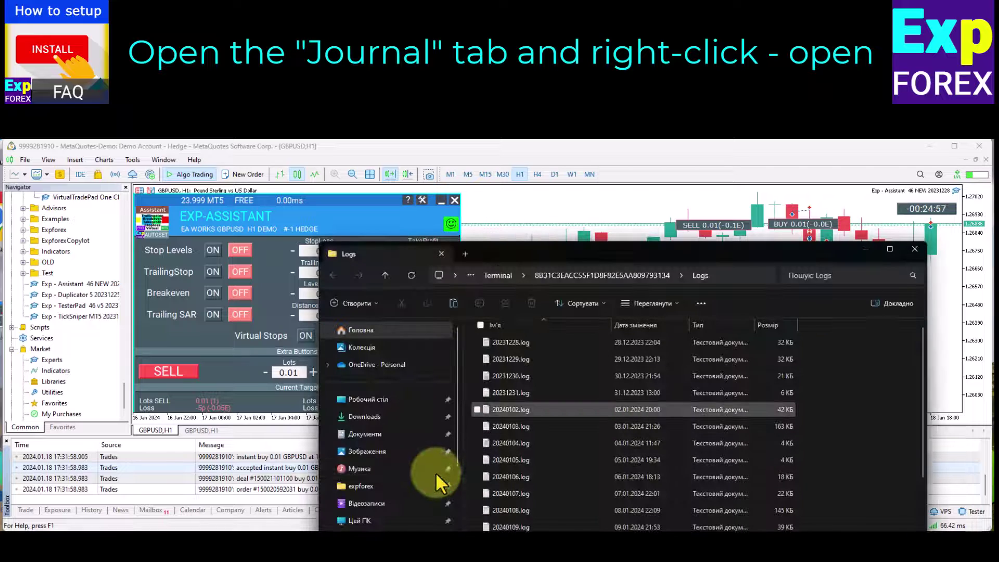
# Copy the terminal logs 20240116.log to 20240118.log and return to the log from ea window
pyautogui.moveTo(557, 253); pyautogui.dragTo(546, 187)
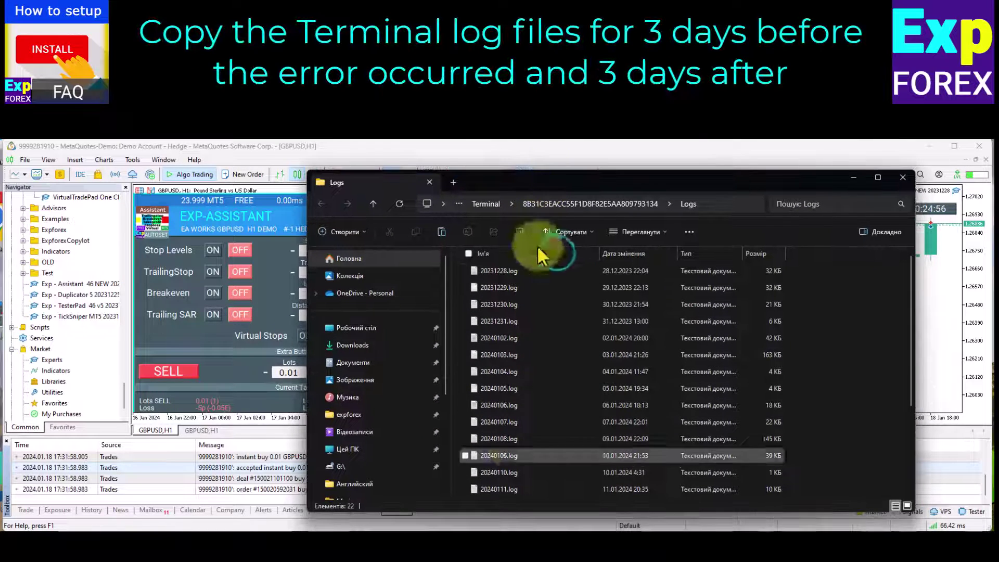
pyautogui.click(509, 489)
pyautogui.scroll(-3, 509, 489)
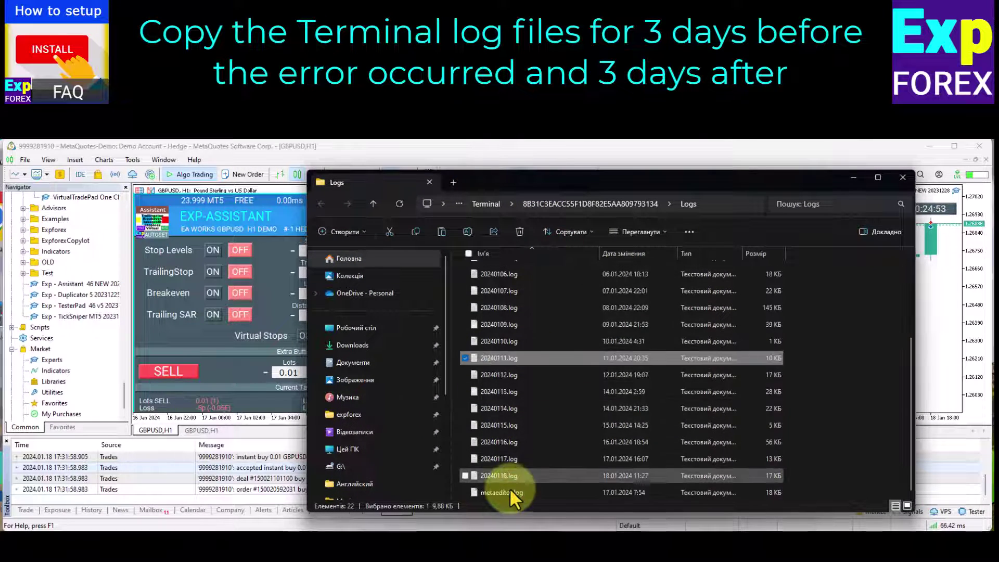
pyautogui.moveTo(513, 478); pyautogui.dragTo(519, 443)
pyautogui.rightClick(531, 443)
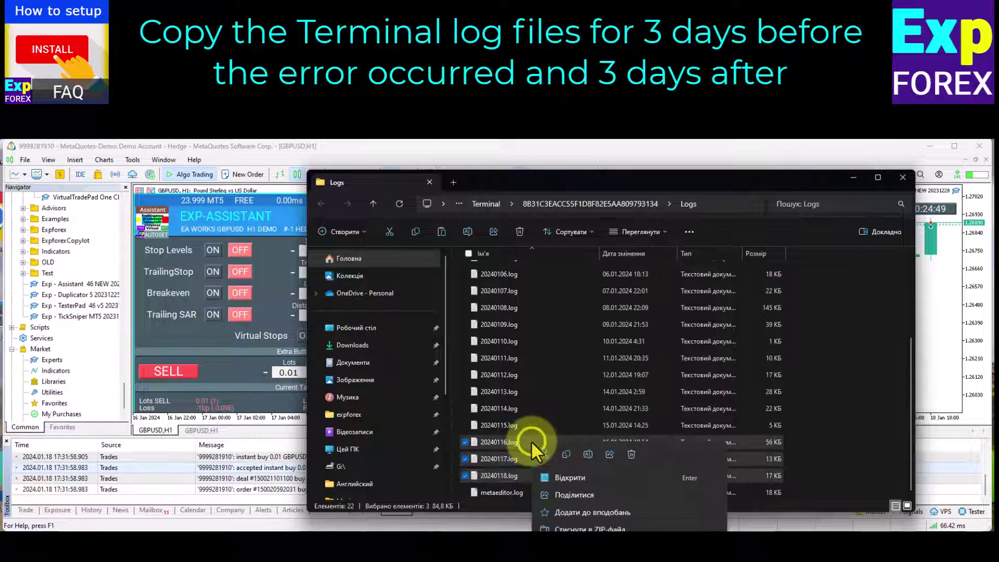
pyautogui.click(564, 454)
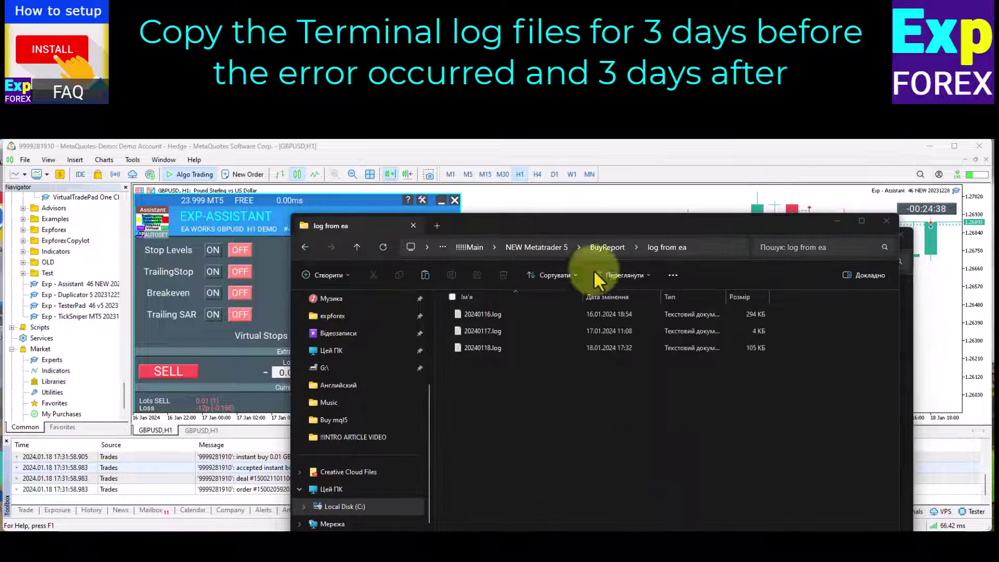
pyautogui.click(604, 247)
# Create a 'log from terminal' folder in BuyReport and paste the three terminal logs into it
pyautogui.rightClick(548, 395)
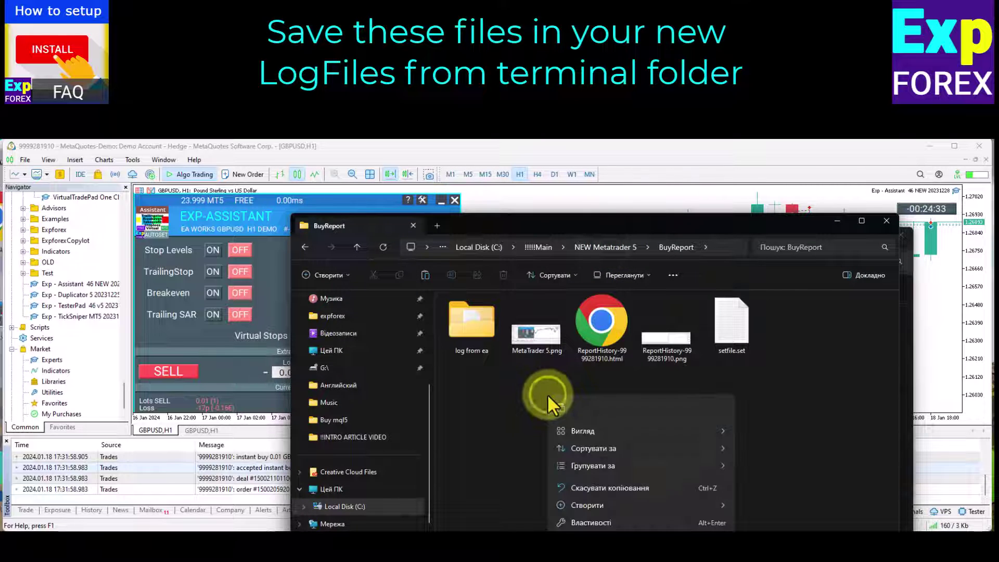
pyautogui.moveTo(637, 501)
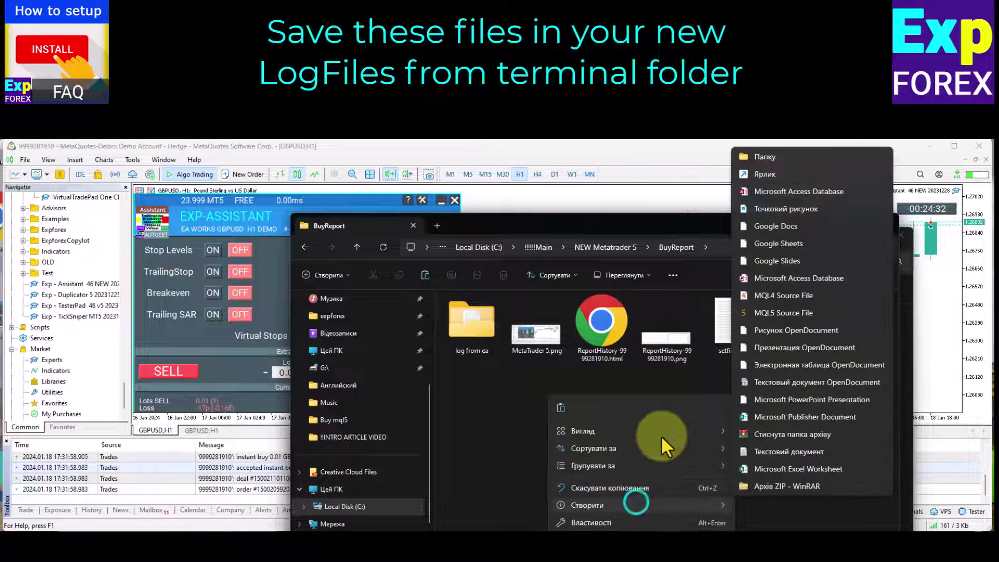
pyautogui.click(768, 160)
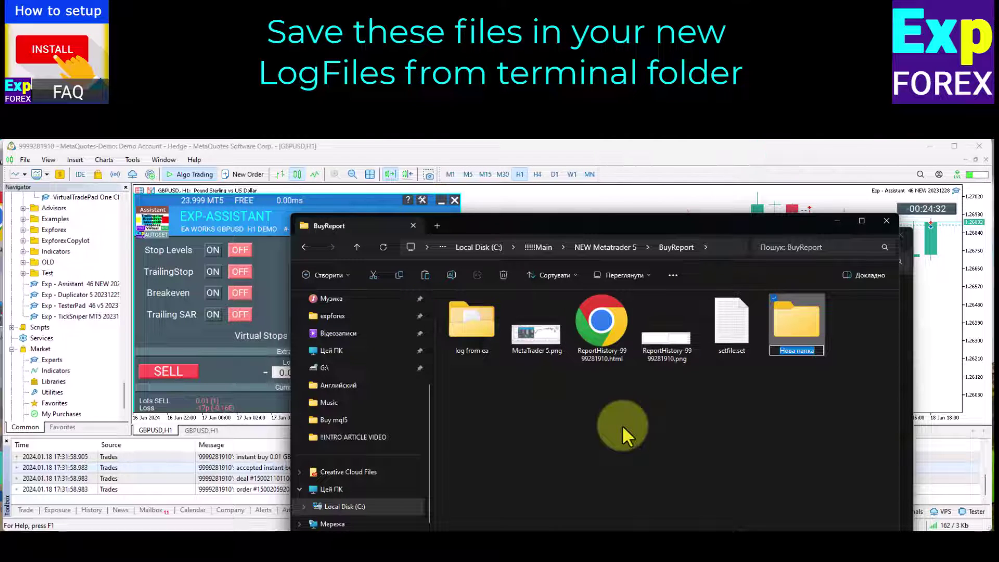
pyautogui.press('BackSpace')
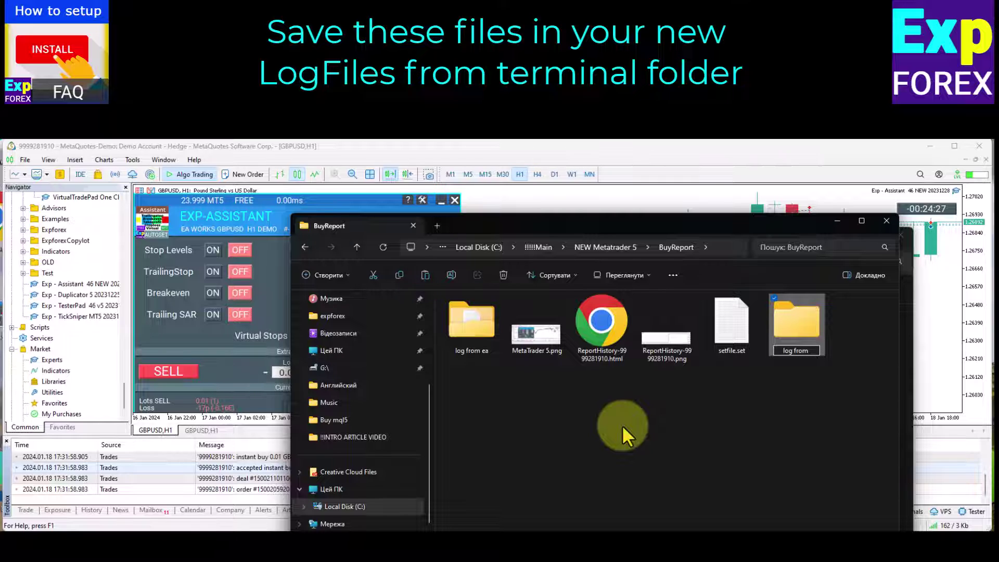
pyautogui.write('log from terminal')
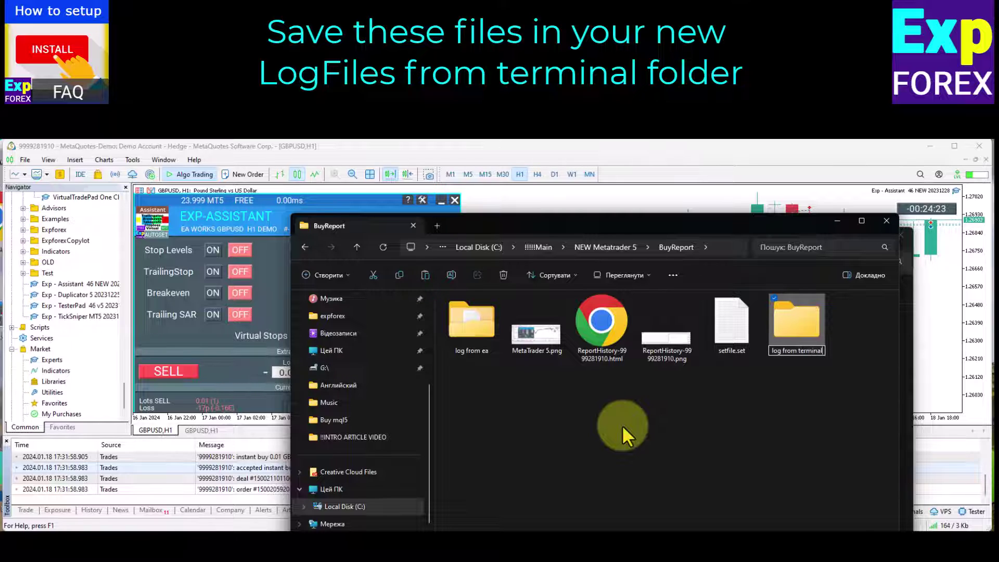
pyautogui.press('Return')
pyautogui.press('Return')
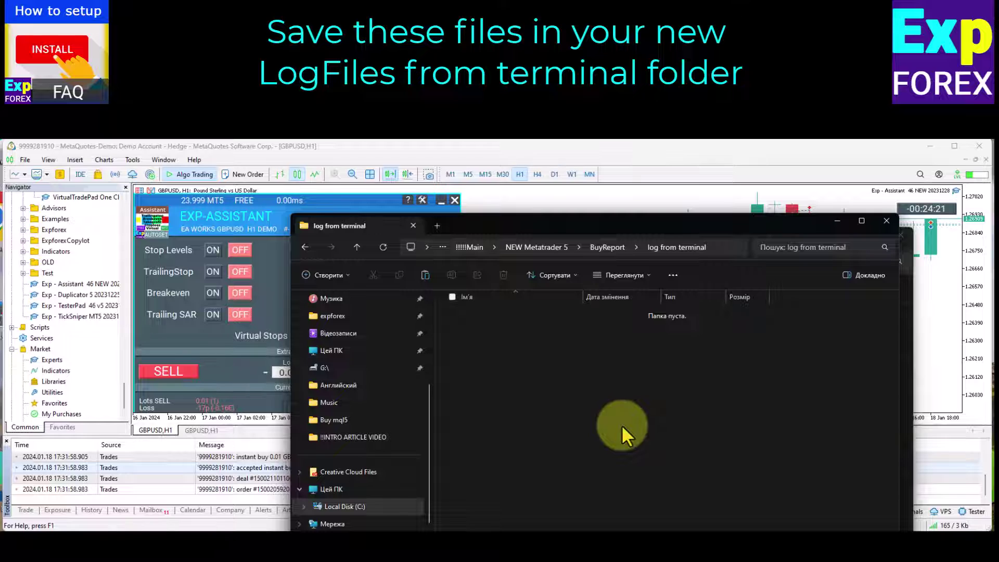
pyautogui.rightClick(530, 382)
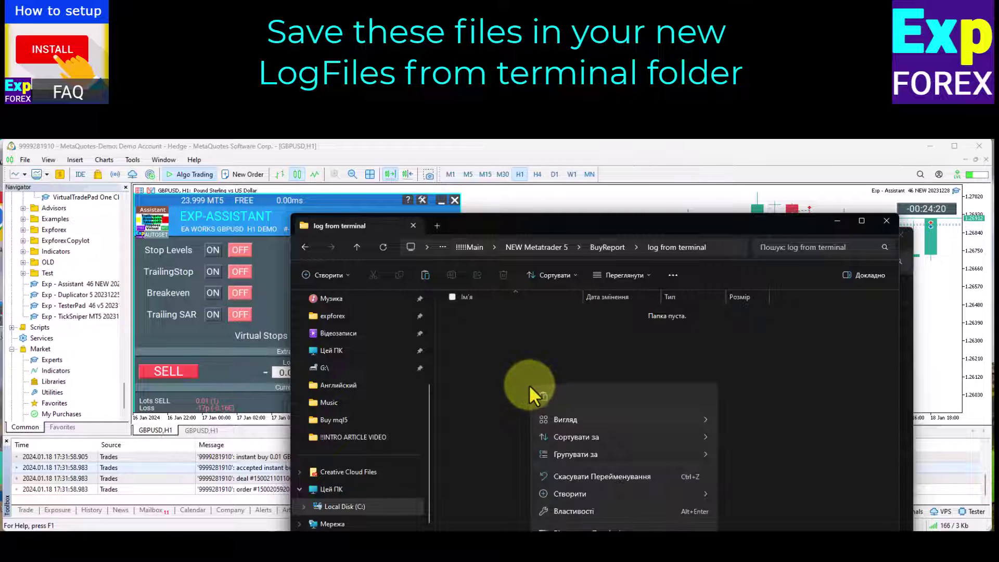
pyautogui.click(502, 431)
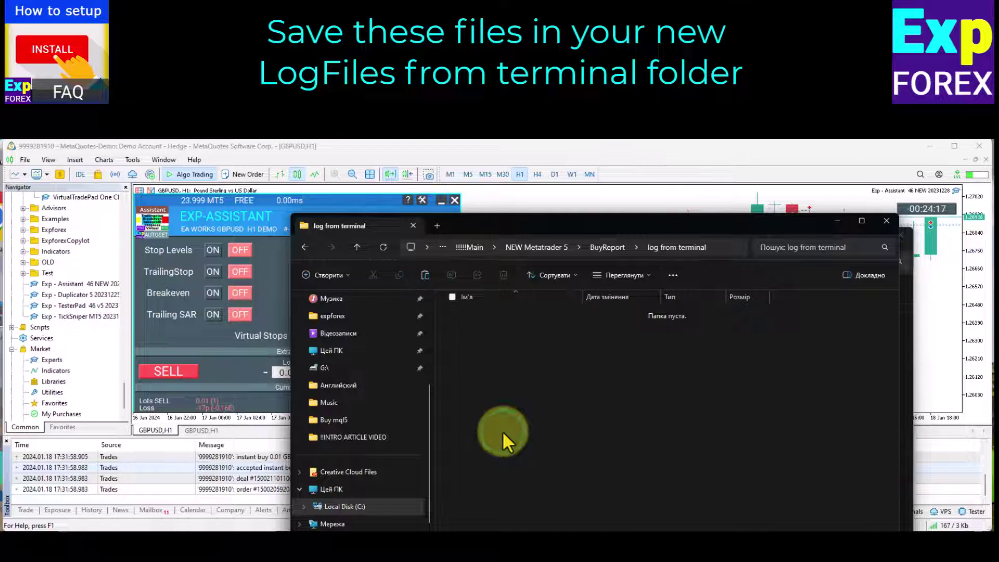
pyautogui.hotkey('ctrl', 'v')
pyautogui.click(526, 416)
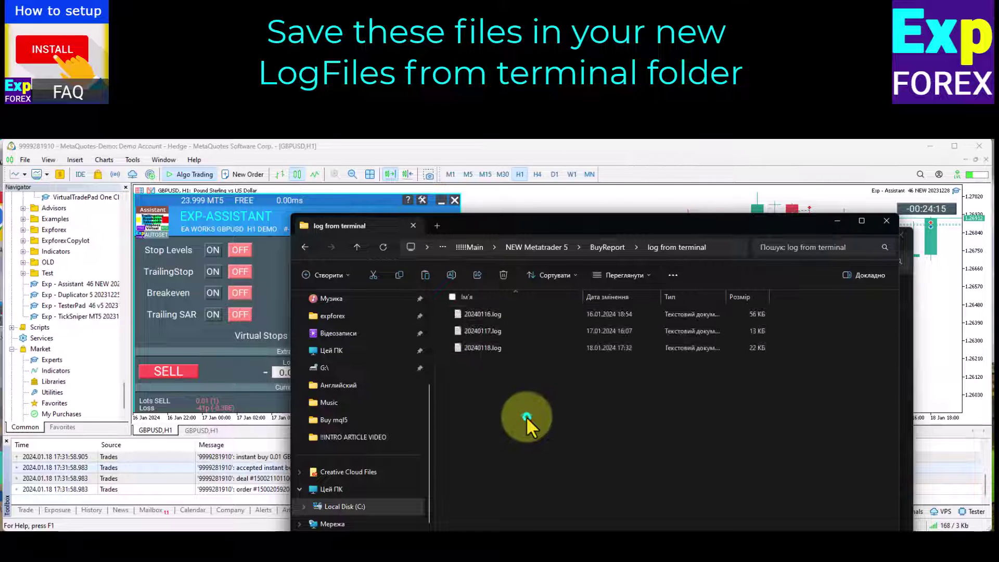
# Back in BuyReport, add a new text document and keep its default name
pyautogui.click(603, 252)
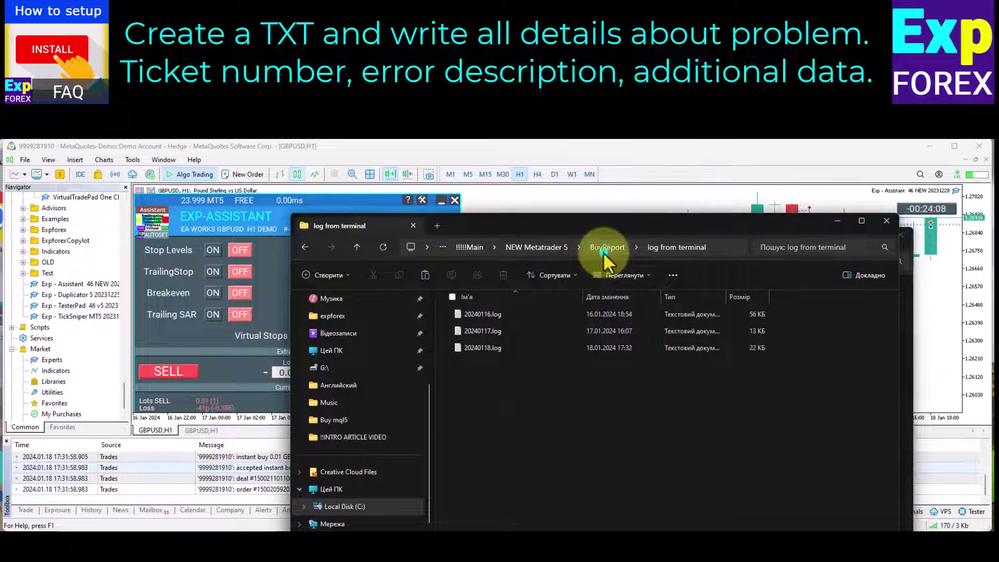
pyautogui.click(551, 408)
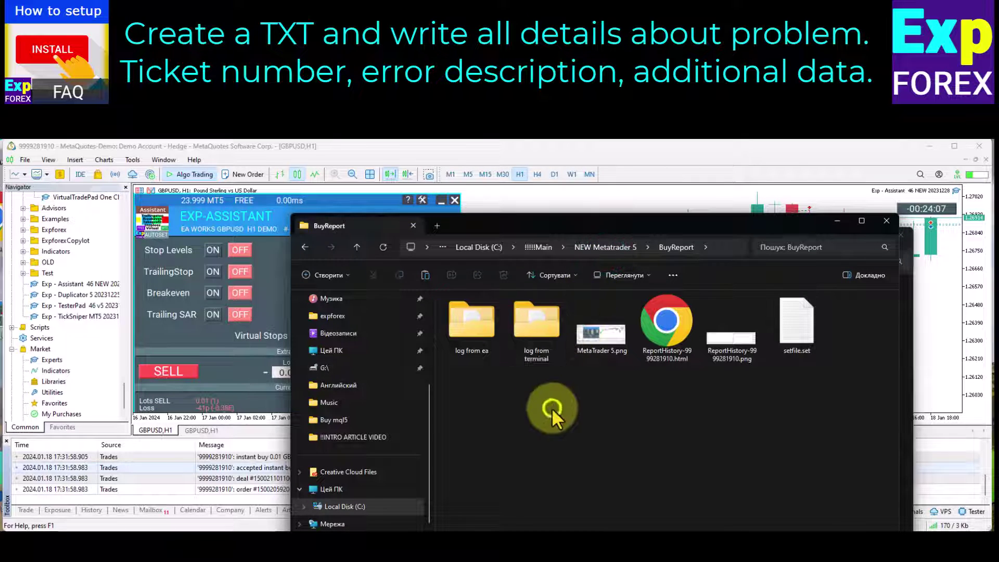
pyautogui.rightClick(552, 408)
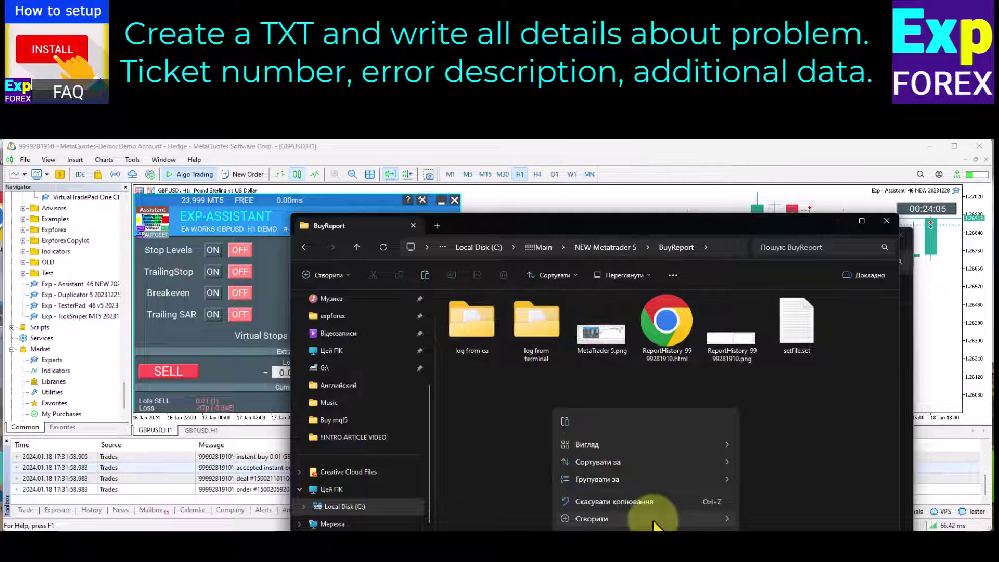
pyautogui.click(655, 521)
pyautogui.click(783, 468)
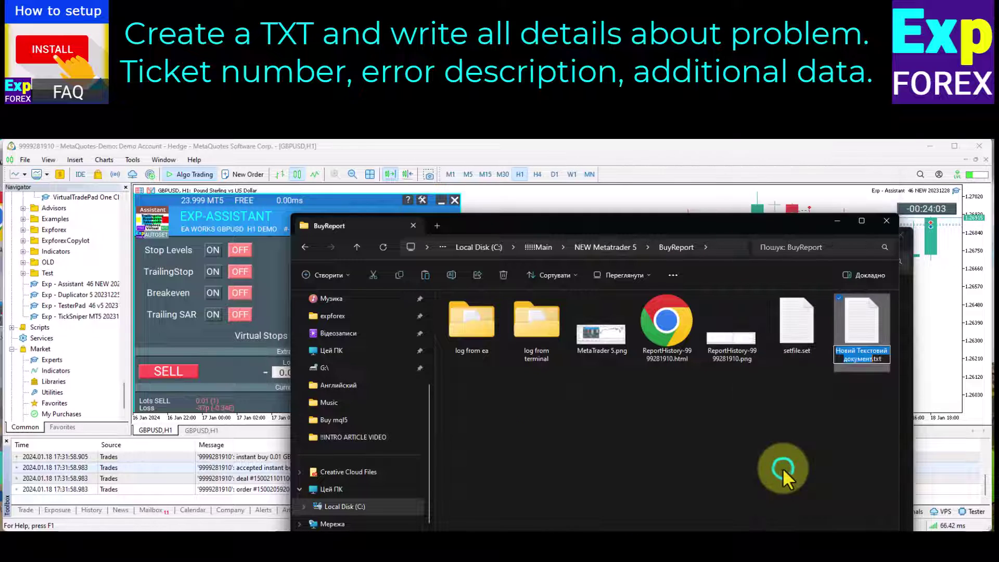
pyautogui.click(730, 418)
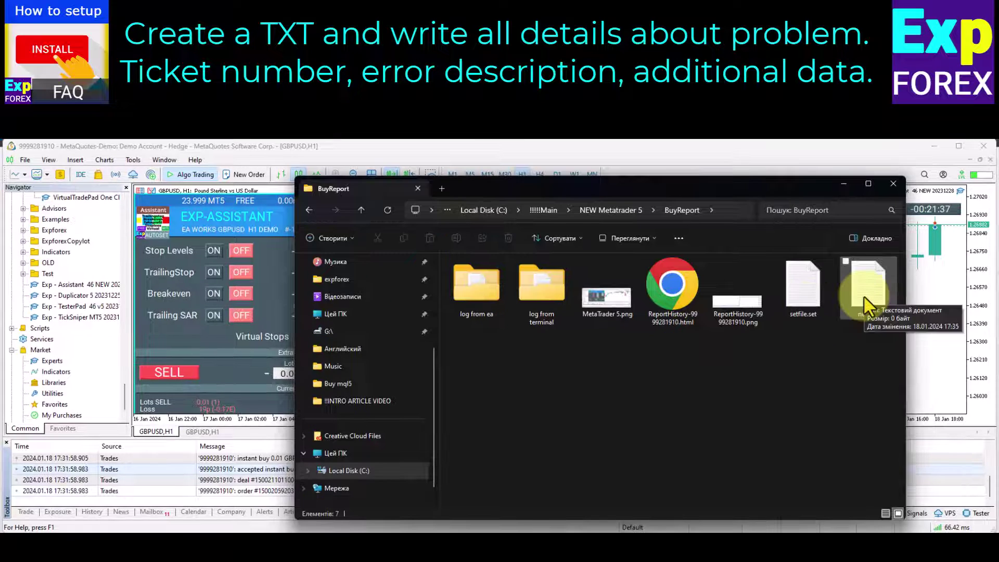
# Paste the trailing-stop bug description with the ticket number into the text file, then close Notepad
pyautogui.doubleClick(864, 297)
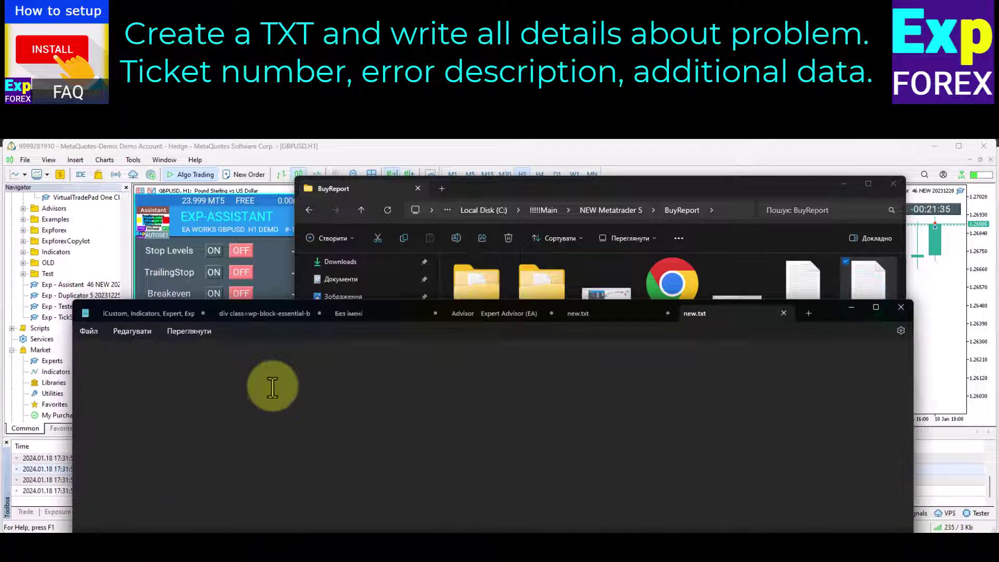
pyautogui.hotkey('ctrl', 'v')
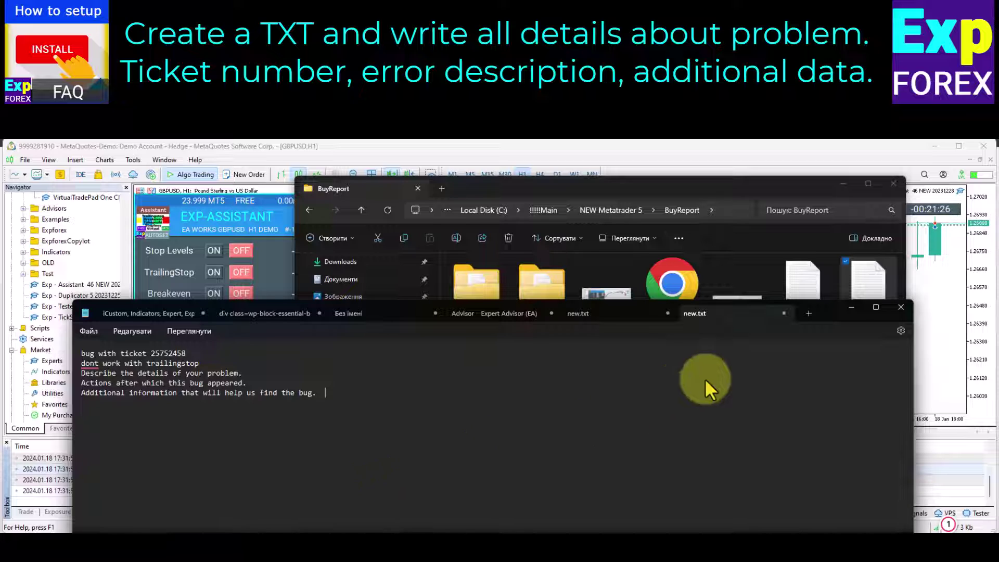
pyautogui.click(901, 310)
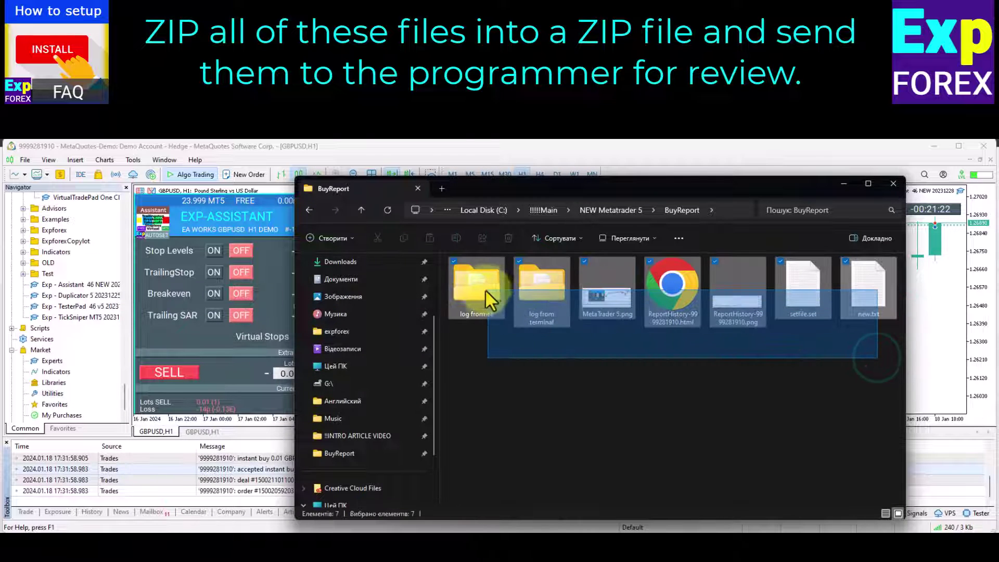